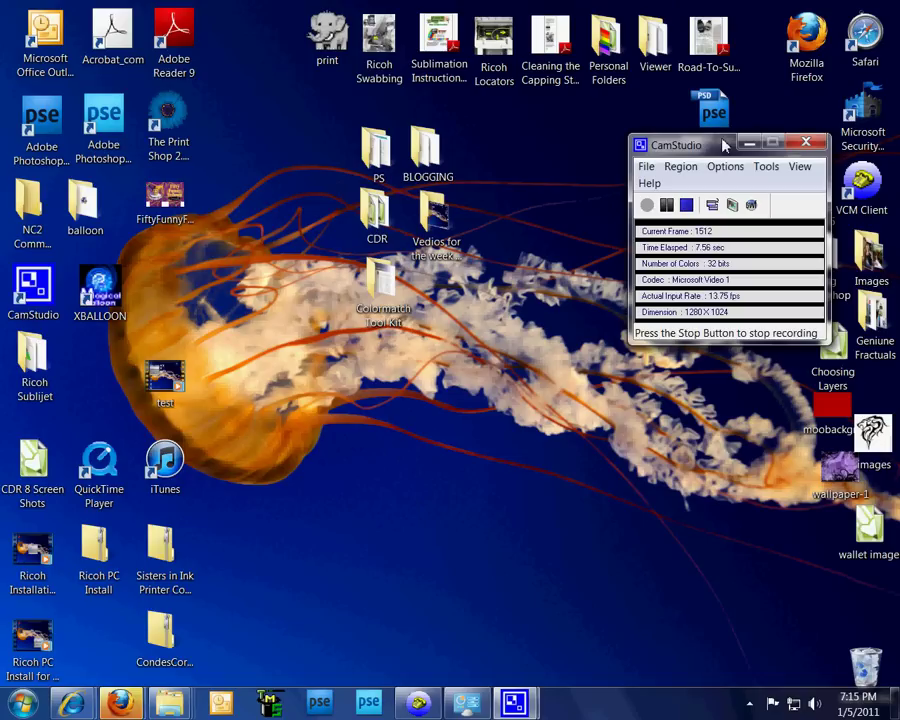
# Step: Drag the CamStudio recorder window down to the bottom-right of the screen
pyautogui.moveTo(725, 146); pyautogui.dragTo(762, 655)
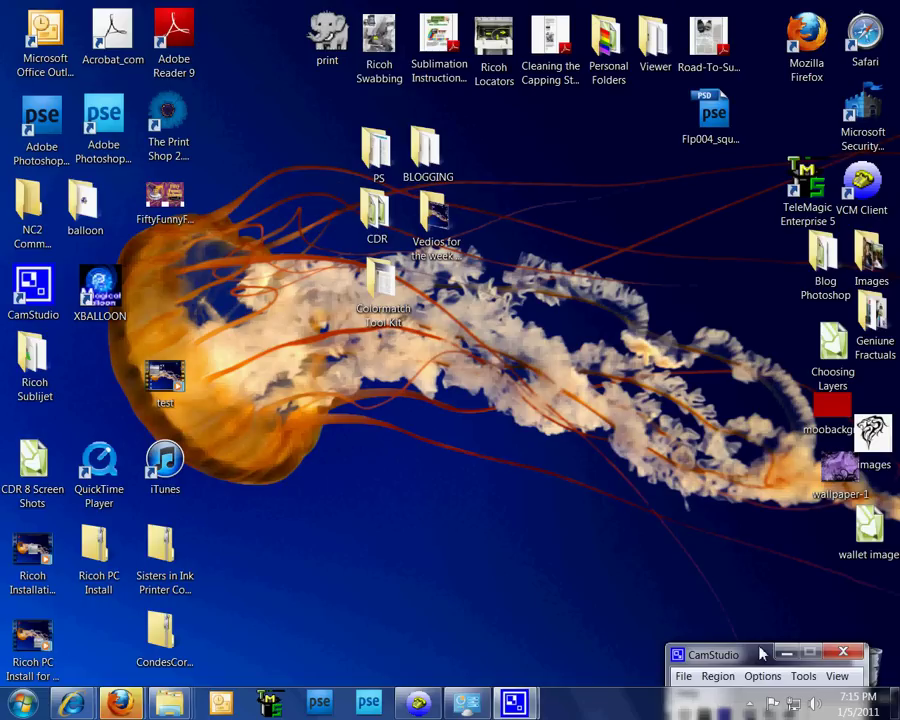
# Step: Load conde.com in a maximized Internet Explorer window and go to its Tech Support page
pyautogui.moveTo(72, 703)
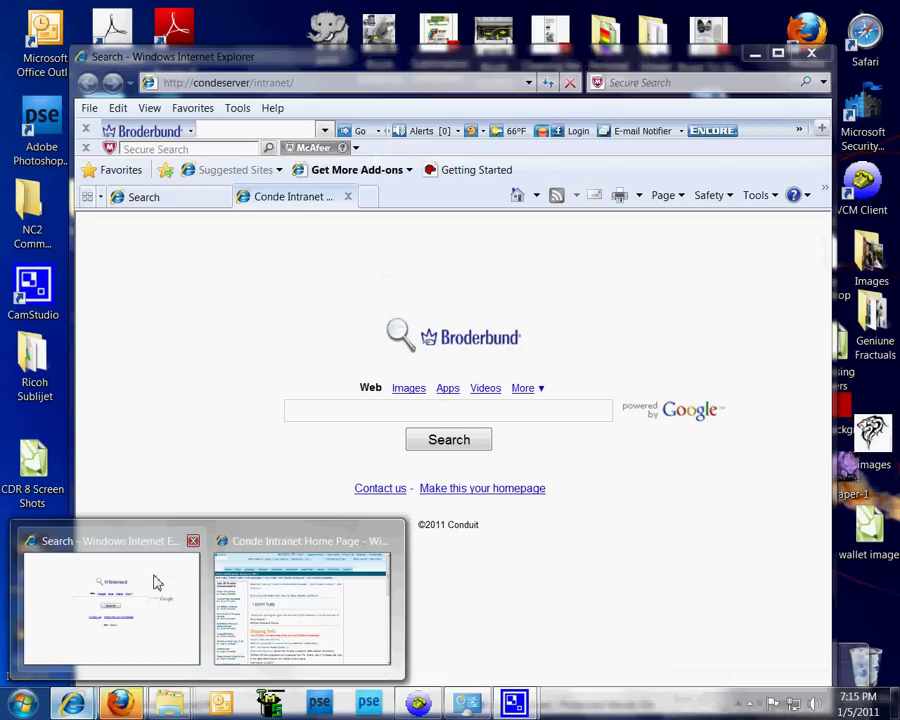
pyautogui.click(156, 581)
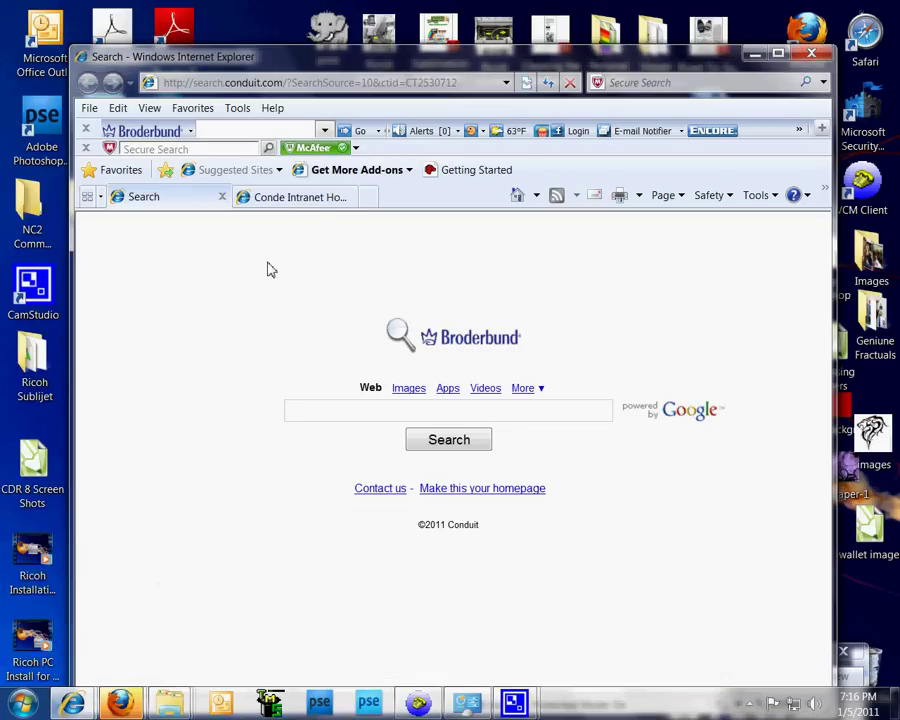
pyautogui.click(325, 84)
pyautogui.write('co')
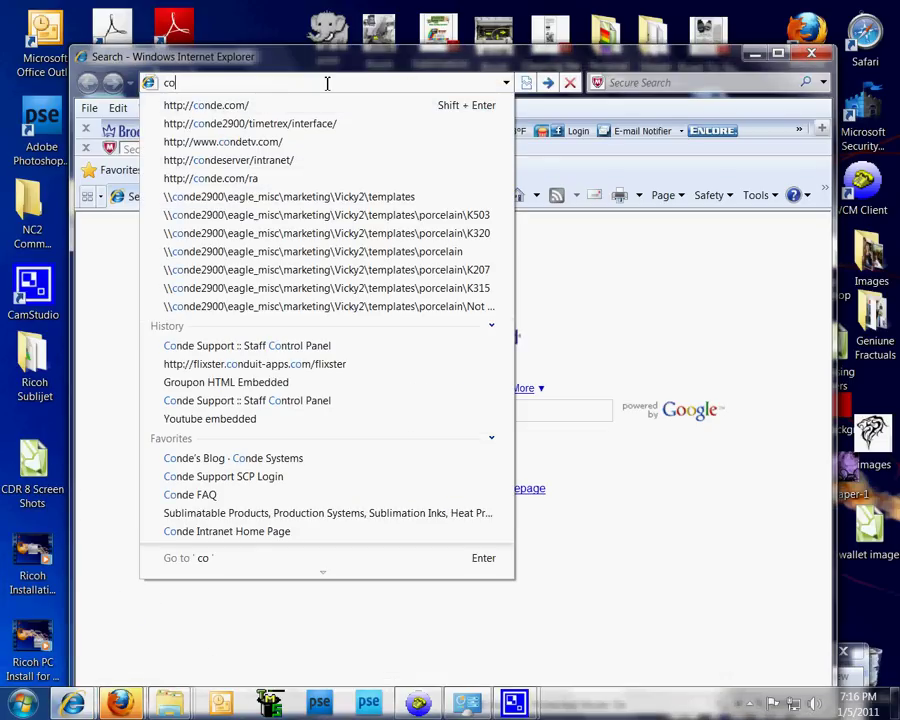
pyautogui.write('nde.com')
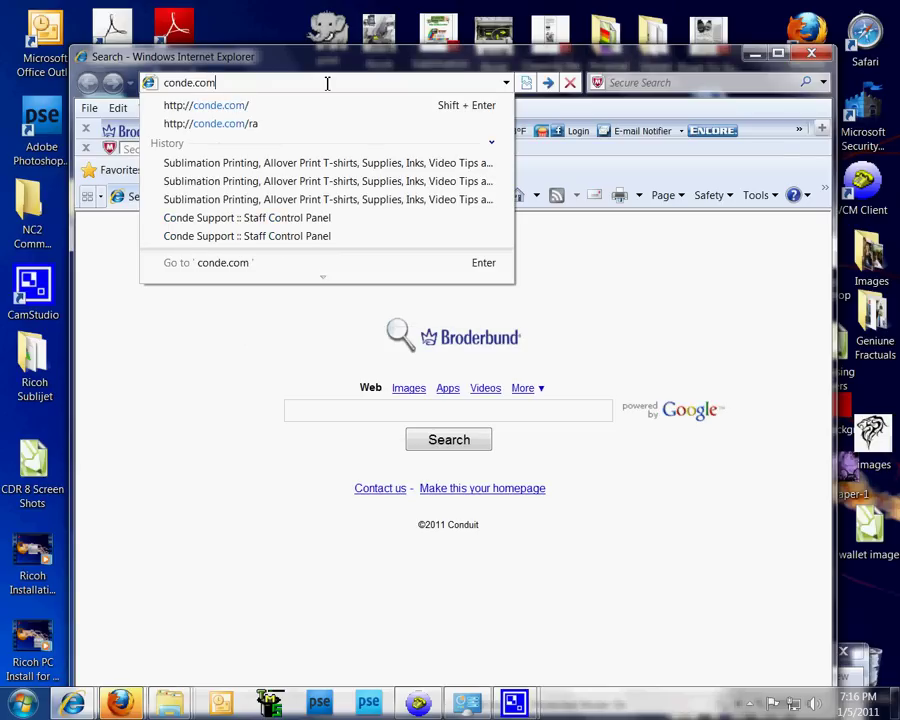
pyautogui.press('Return')
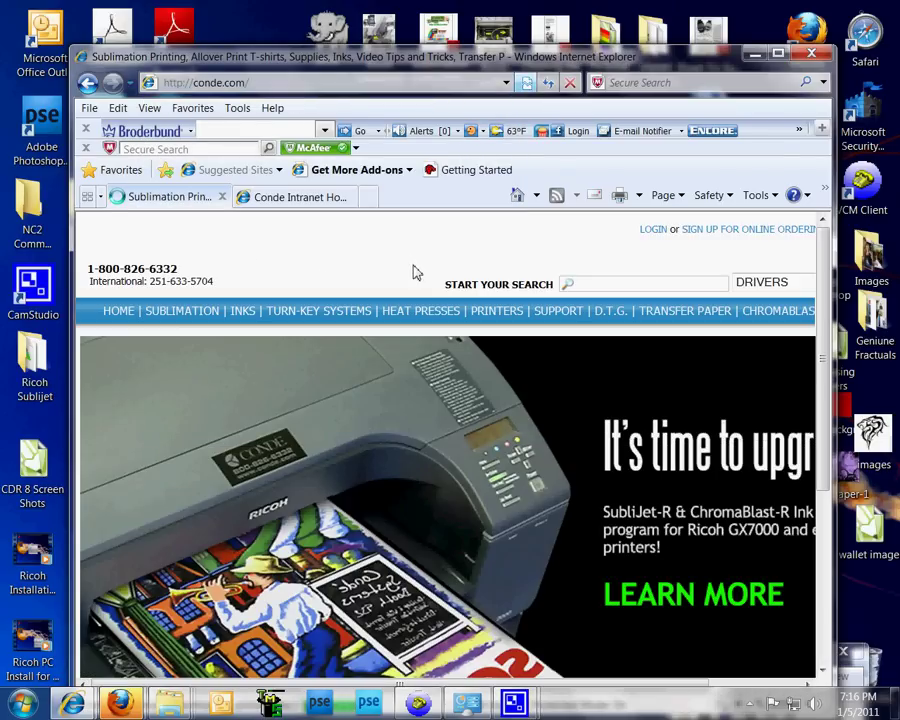
pyautogui.click(778, 53)
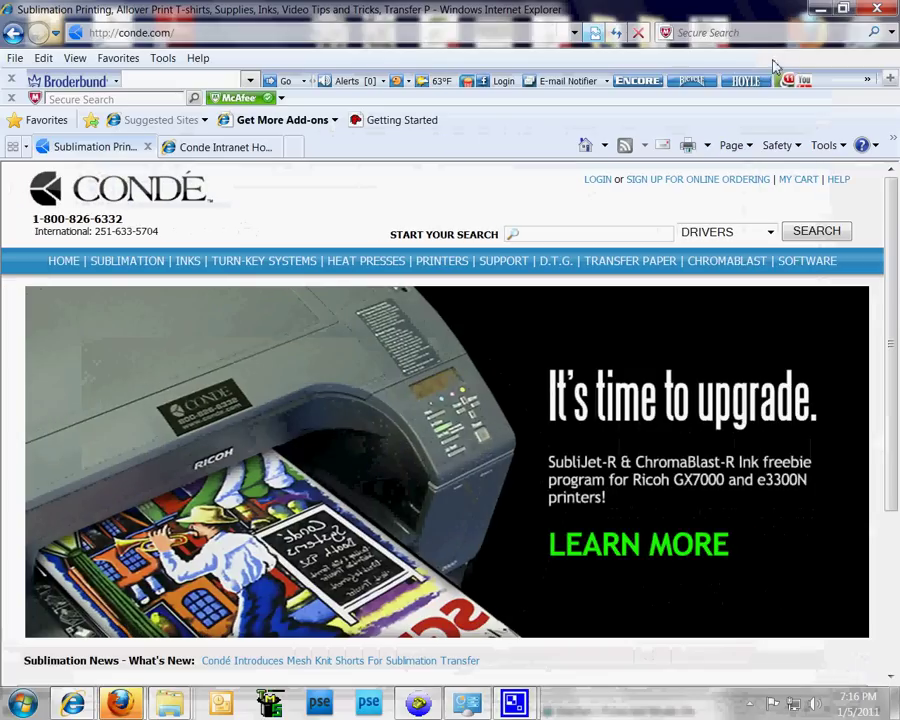
pyautogui.click(500, 264)
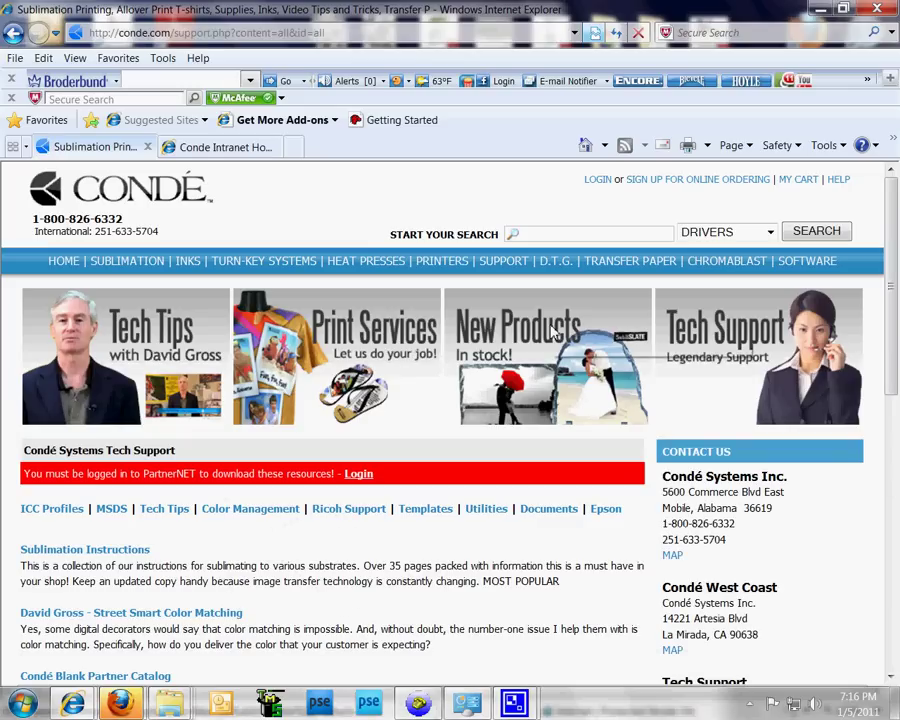
# Step: Log in to PartnerNet with the account username and password, and let IE remember the password
pyautogui.click(376, 484)
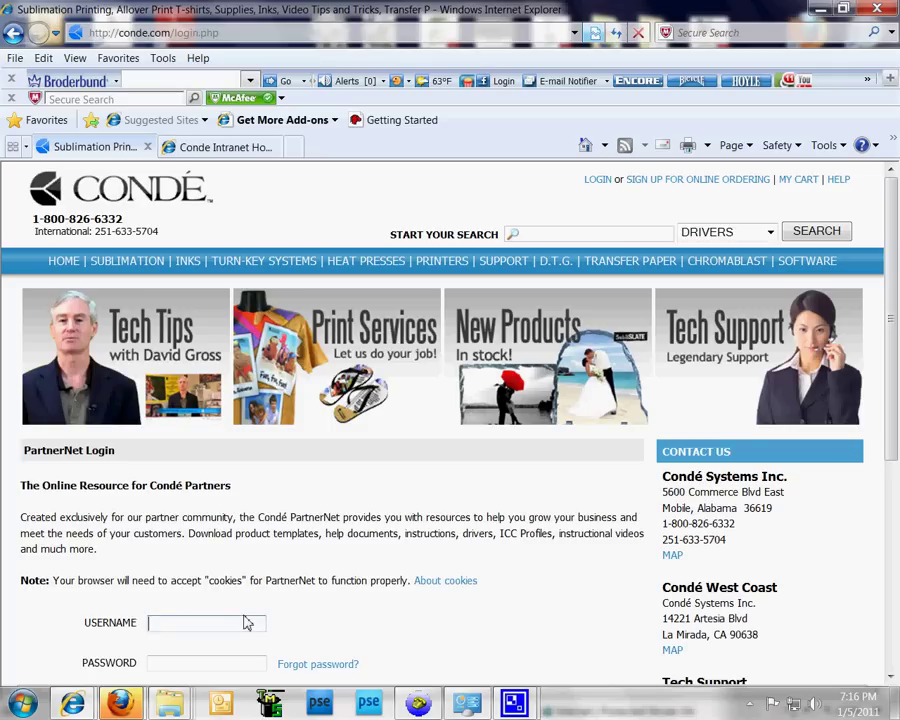
pyautogui.click(247, 623)
pyautogui.write('su')
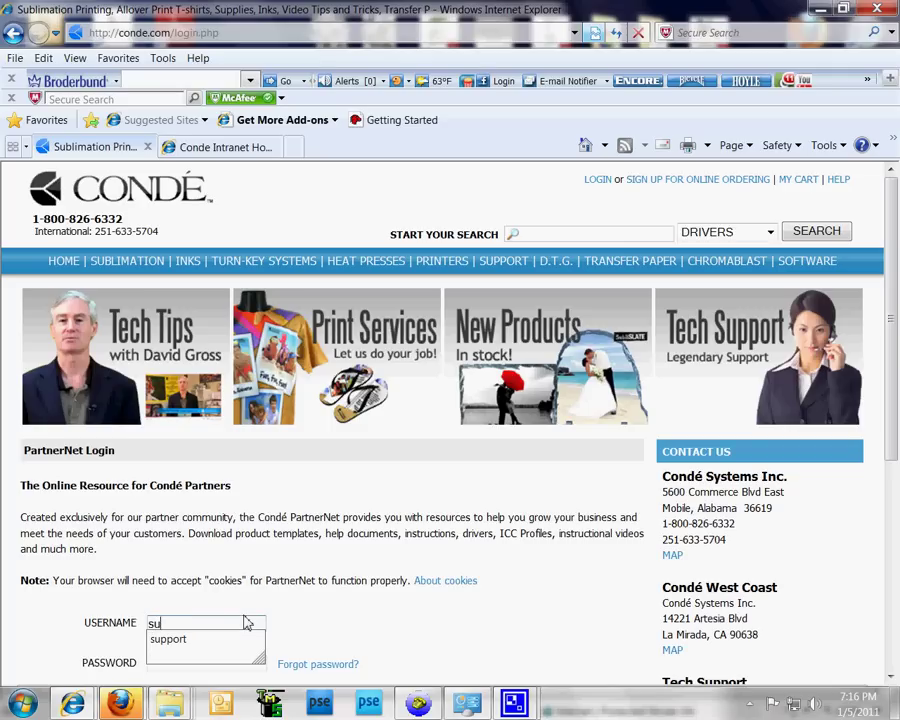
pyautogui.write('pport')
pyautogui.press('Tab')
pyautogui.write('******')
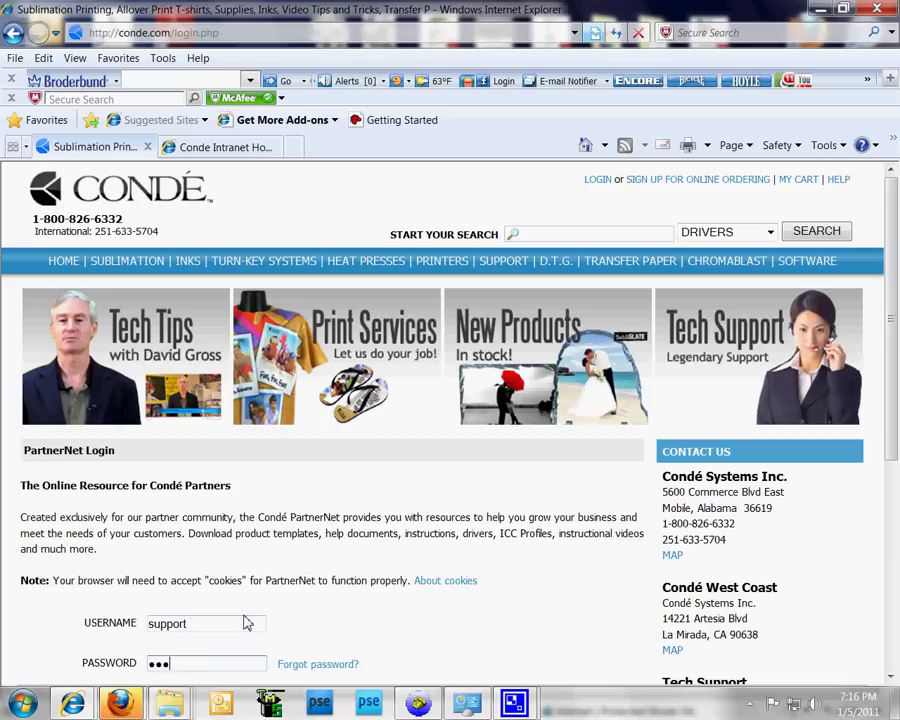
pyautogui.press('Return')
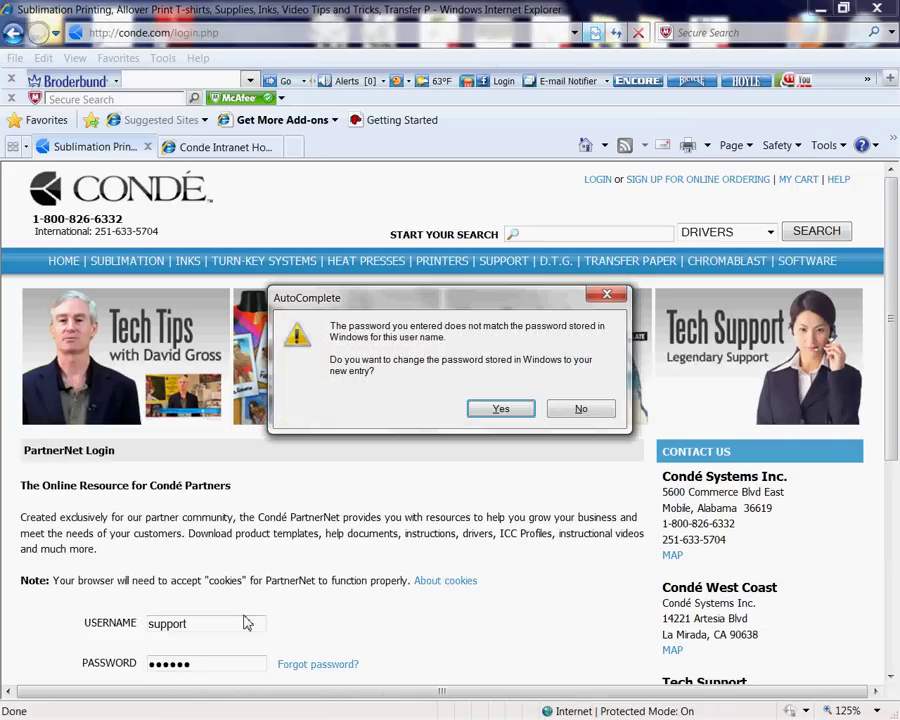
pyautogui.click(516, 418)
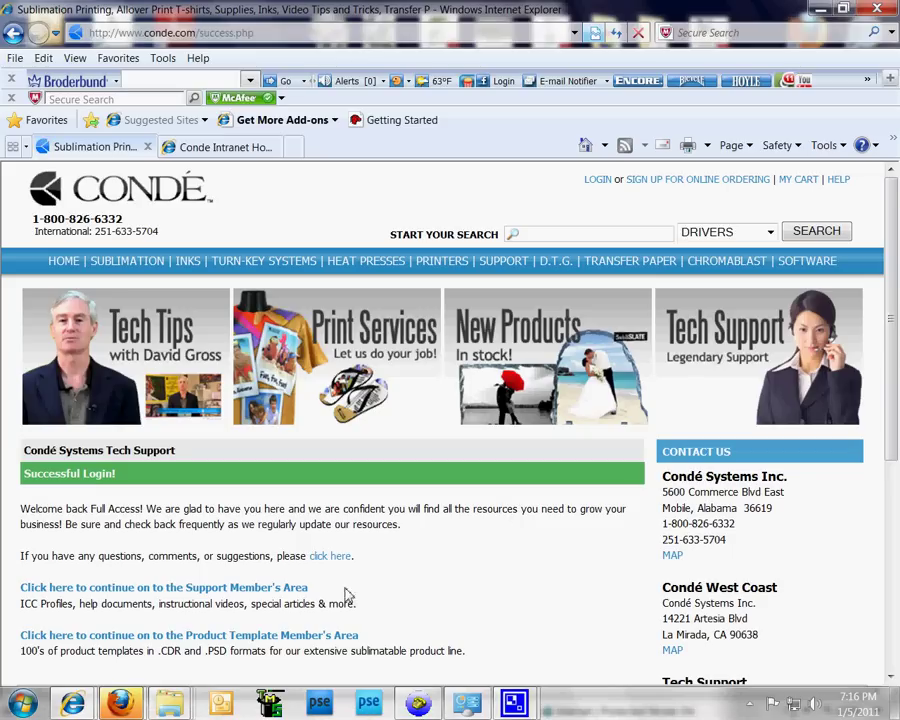
# Step: From the Support Member's Area, search Products for u6034 and open the U6034 result
pyautogui.click(291, 588)
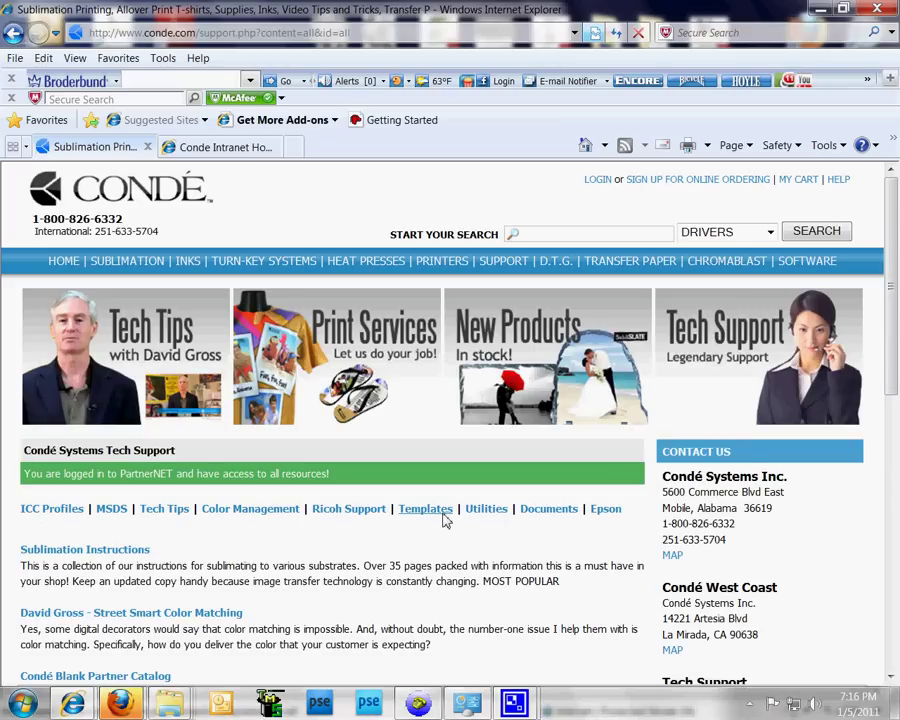
pyautogui.click(521, 236)
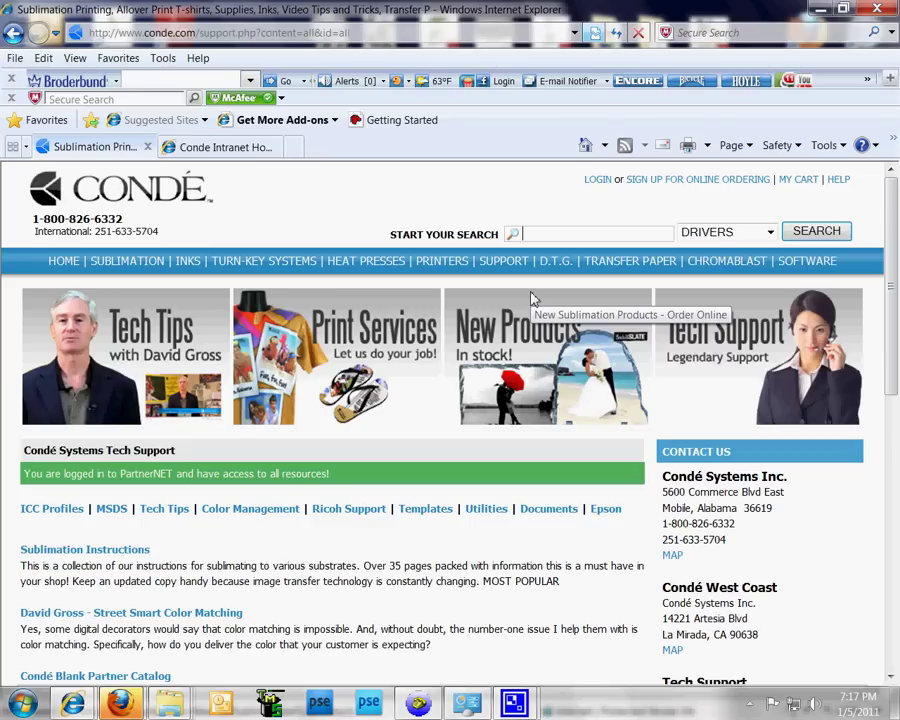
pyautogui.write('u6034')
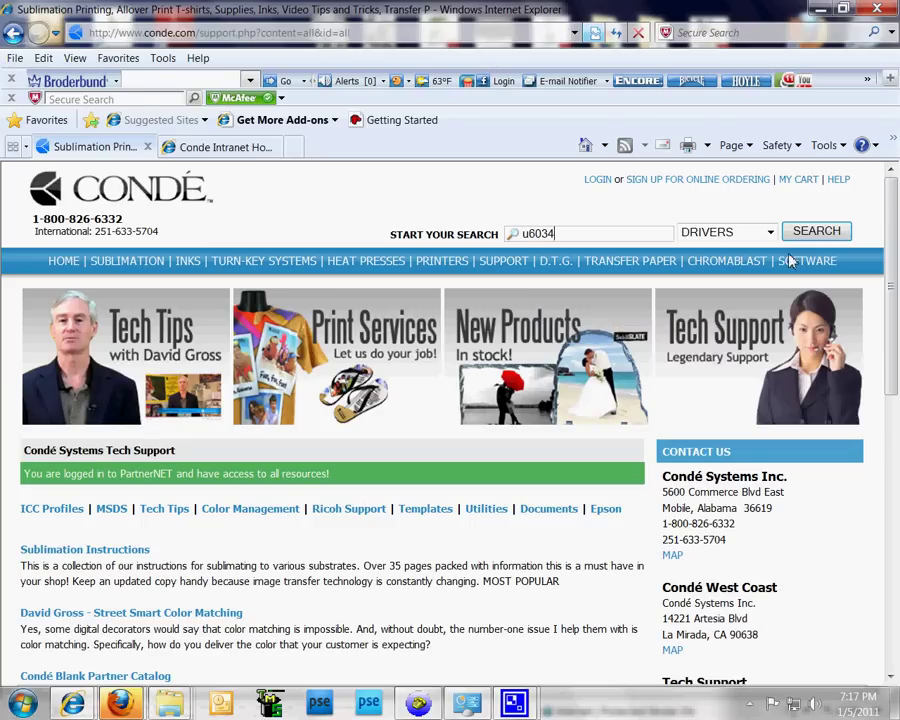
pyautogui.click(735, 232)
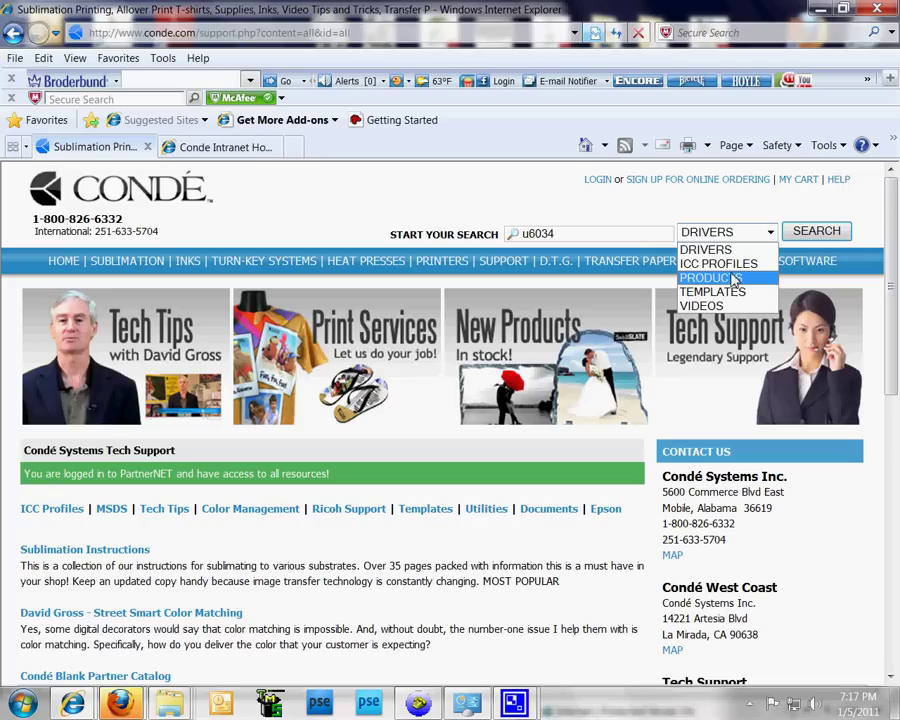
pyautogui.click(735, 279)
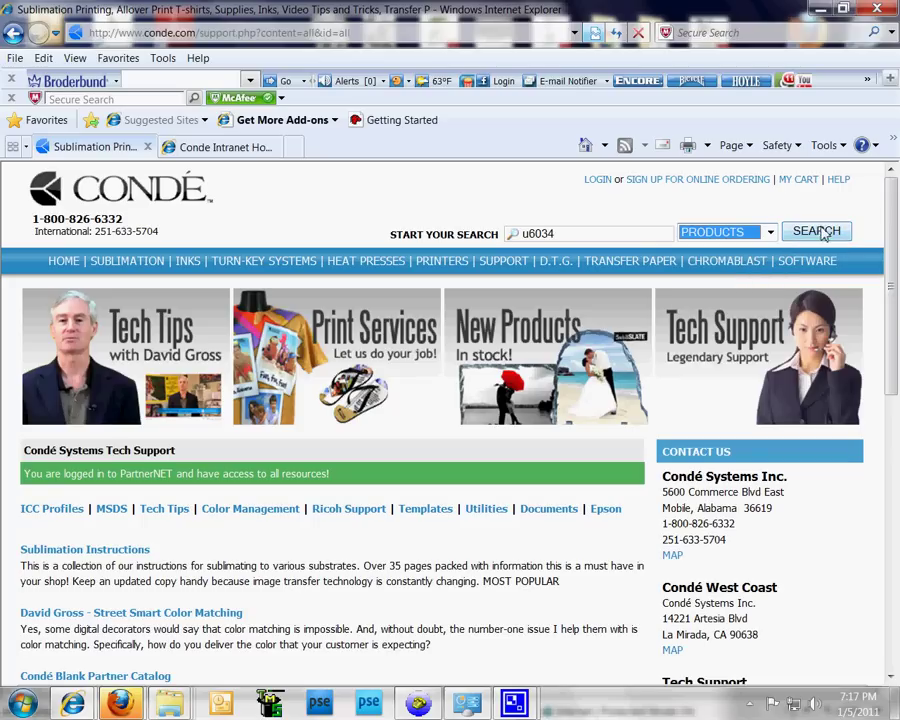
pyautogui.click(822, 233)
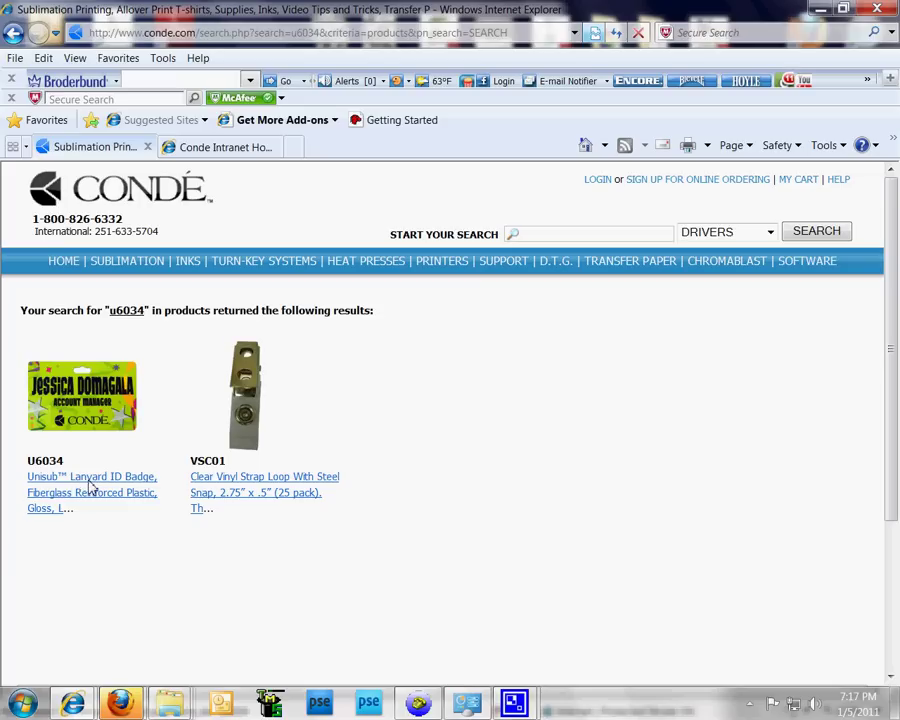
pyautogui.click(92, 485)
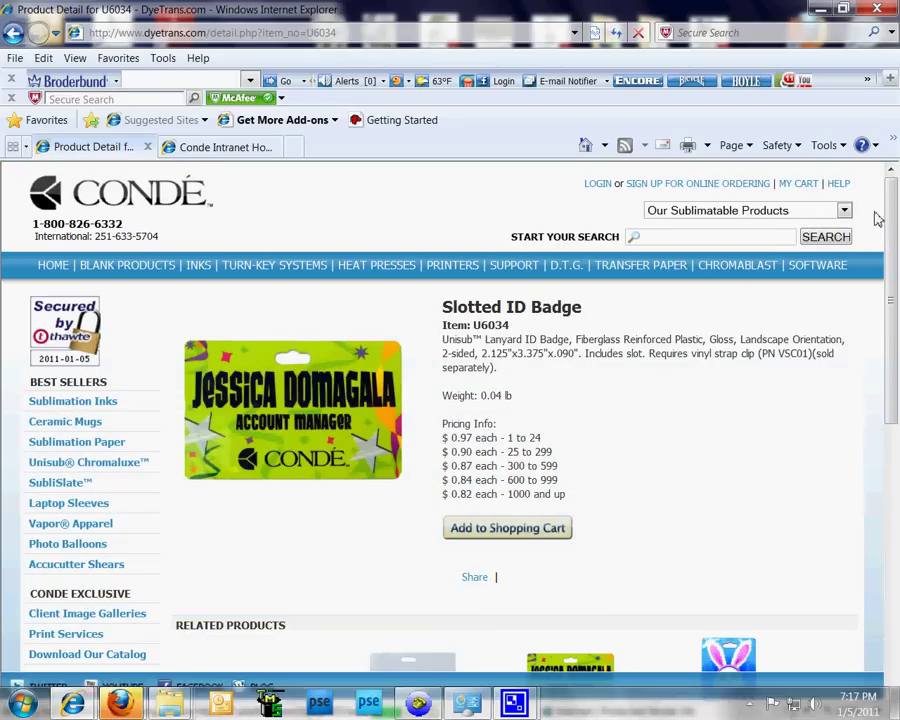
# Step: Scroll down the U6034 product page and follow the download templates for U6034 link
pyautogui.moveTo(884, 211); pyautogui.dragTo(893, 340)
pyautogui.moveTo(897, 407); pyautogui.dragTo(887, 464)
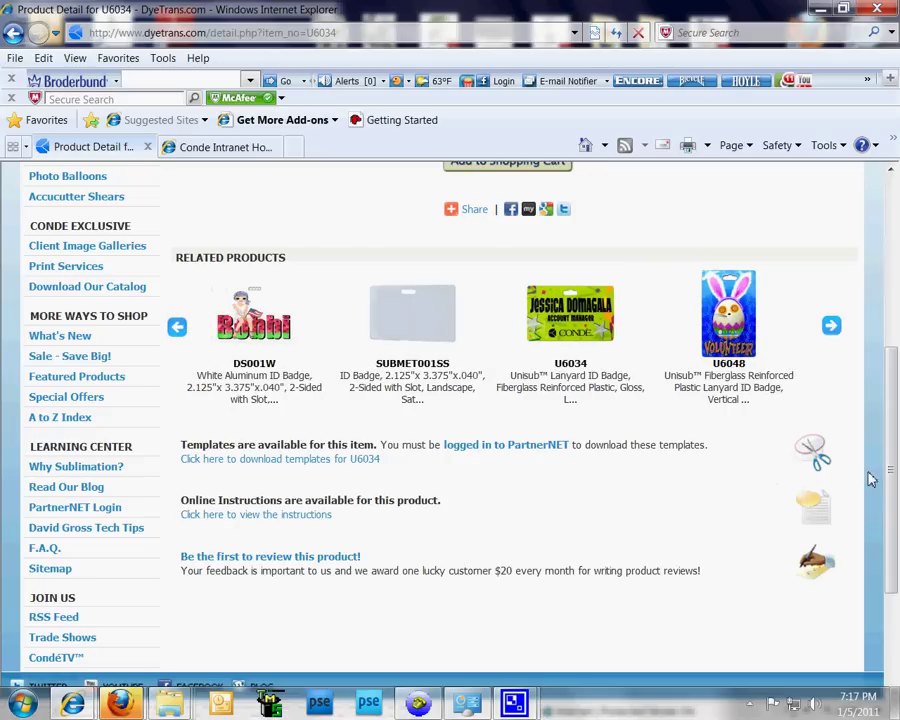
pyautogui.moveTo(894, 497); pyautogui.dragTo(895, 345)
pyautogui.scroll(-2, 460, 572)
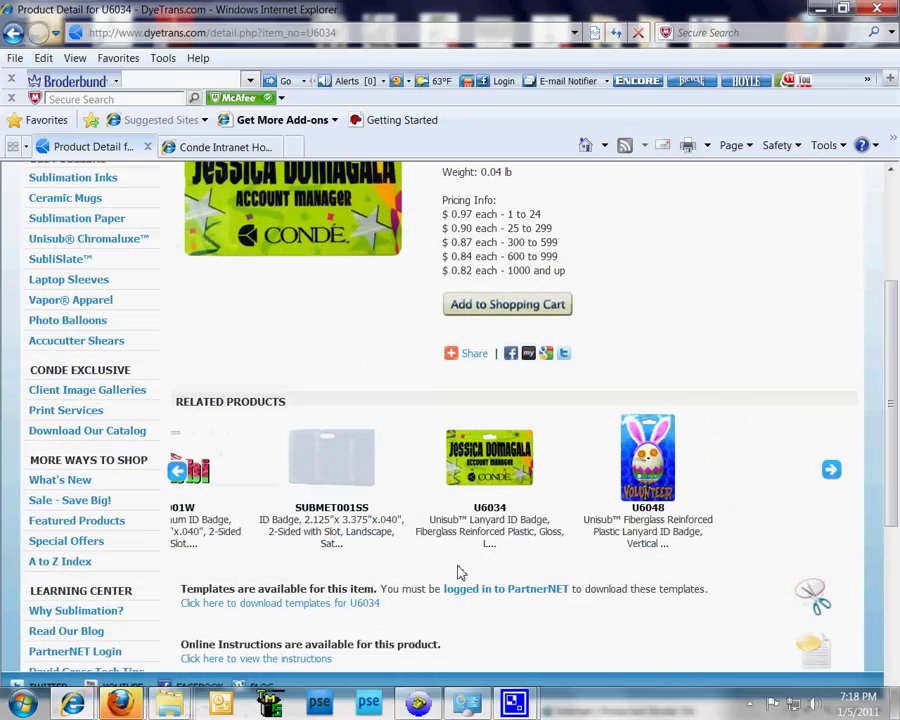
pyautogui.click(350, 603)
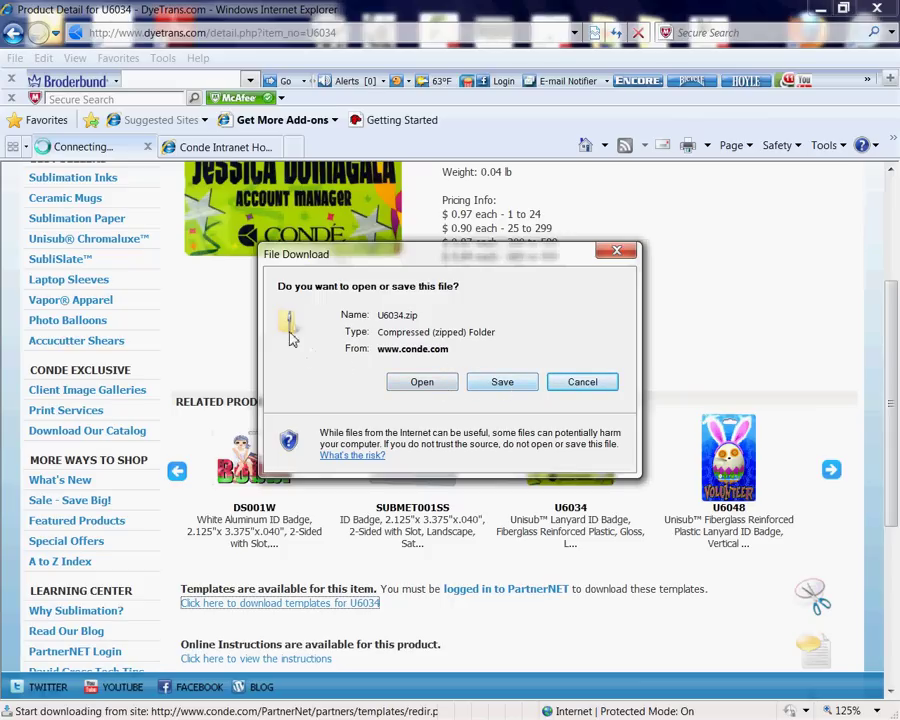
# Step: Save U6034.zip to the desktop, dismiss the completion notice, and minimize Internet Explorer
pyautogui.click(502, 382)
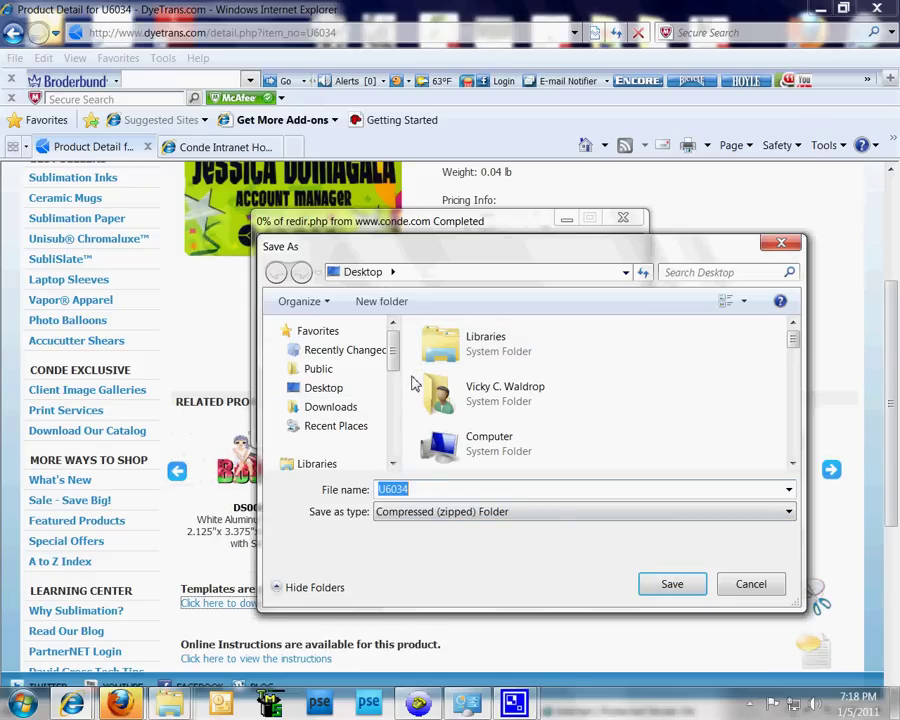
pyautogui.click(671, 584)
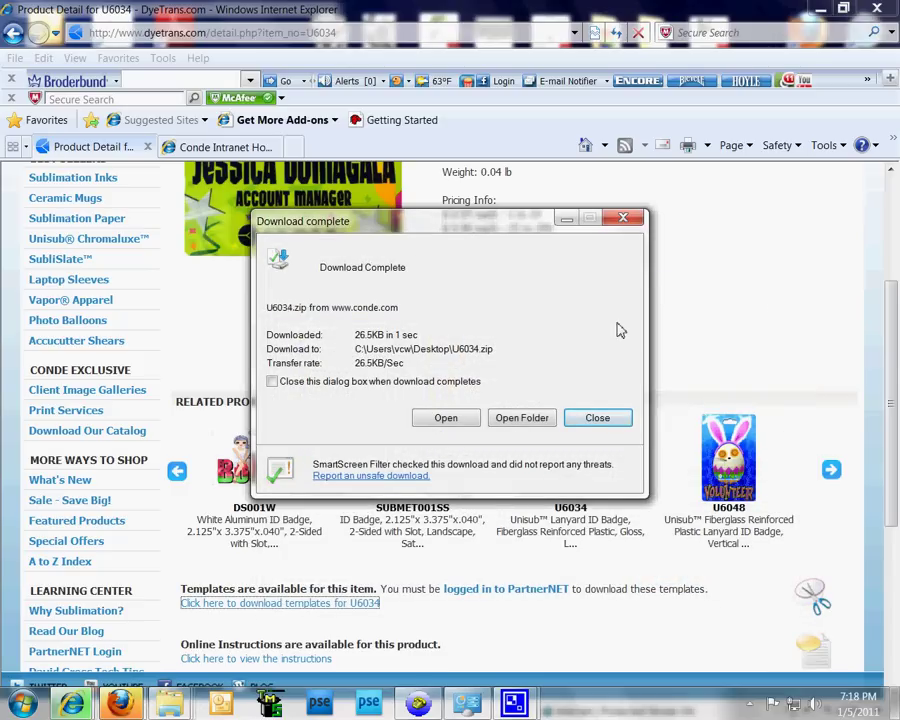
pyautogui.click(608, 419)
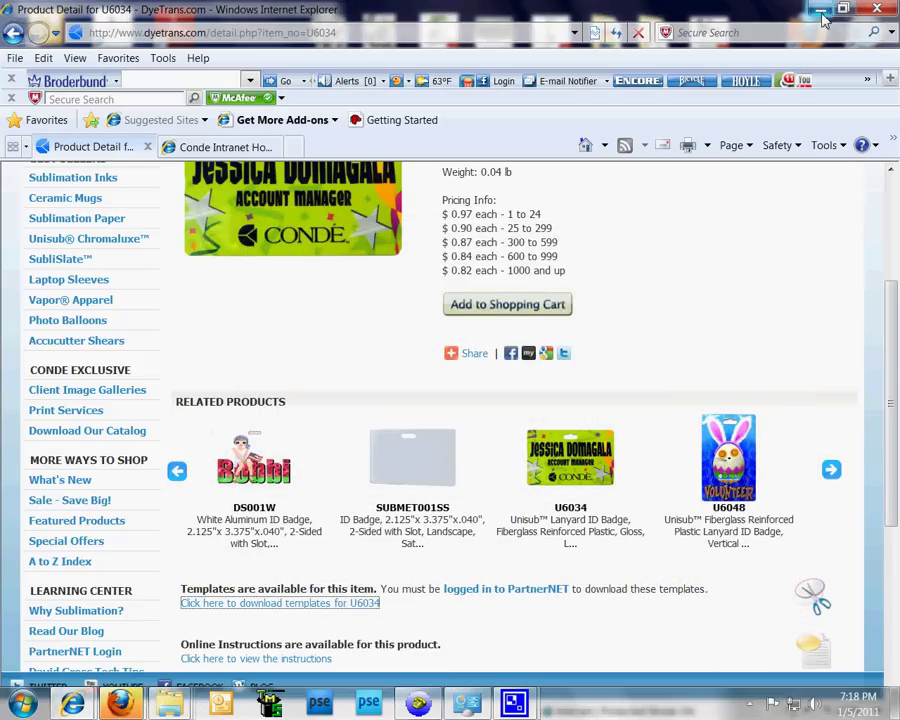
pyautogui.click(820, 12)
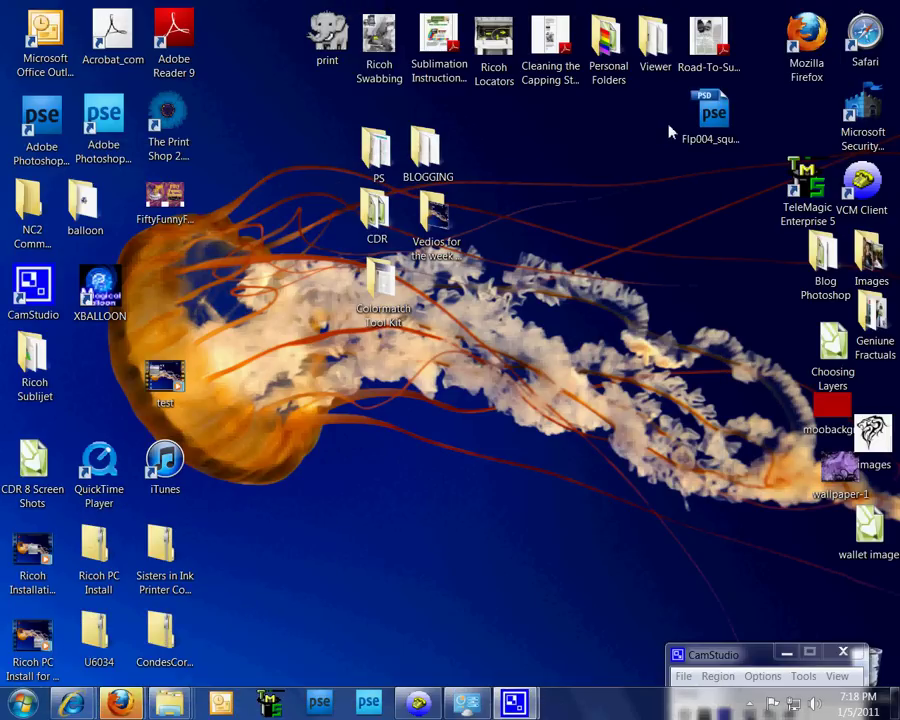
# Step: Move U6034.zip into the CDR folder and use Extract All to unpack it into a U6034 folder
pyautogui.moveTo(97, 642); pyautogui.dragTo(157, 272)
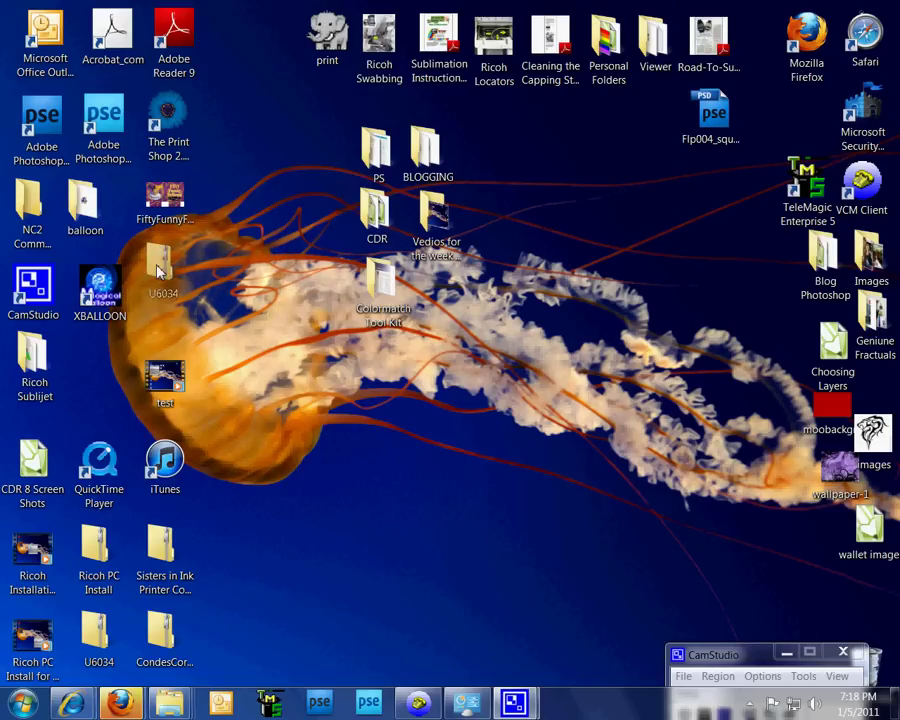
pyautogui.doubleClick(375, 212)
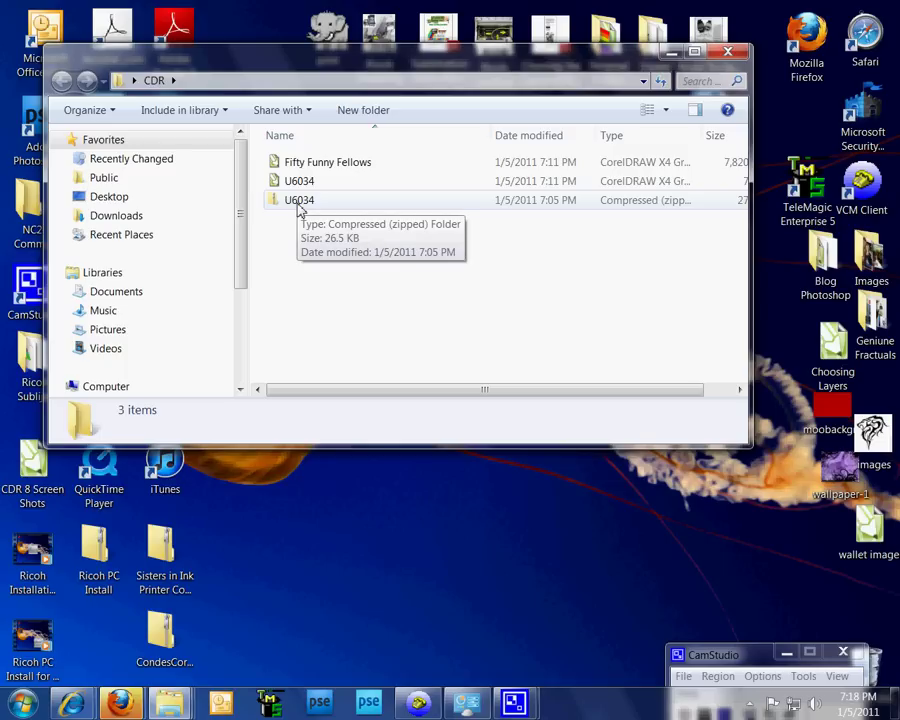
pyautogui.click(298, 205)
pyautogui.rightClick(298, 206)
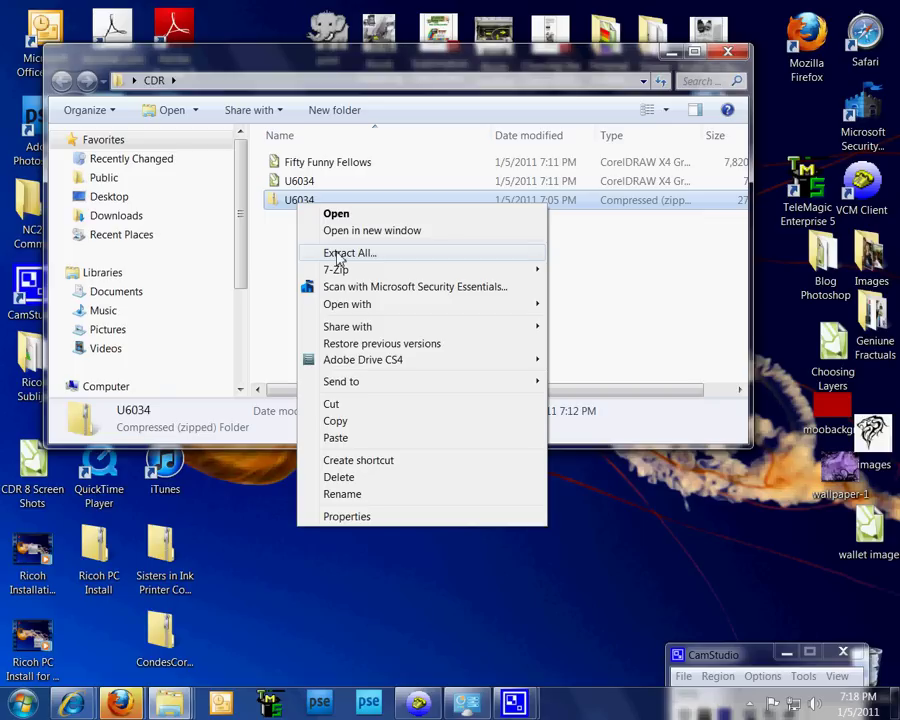
pyautogui.click(340, 256)
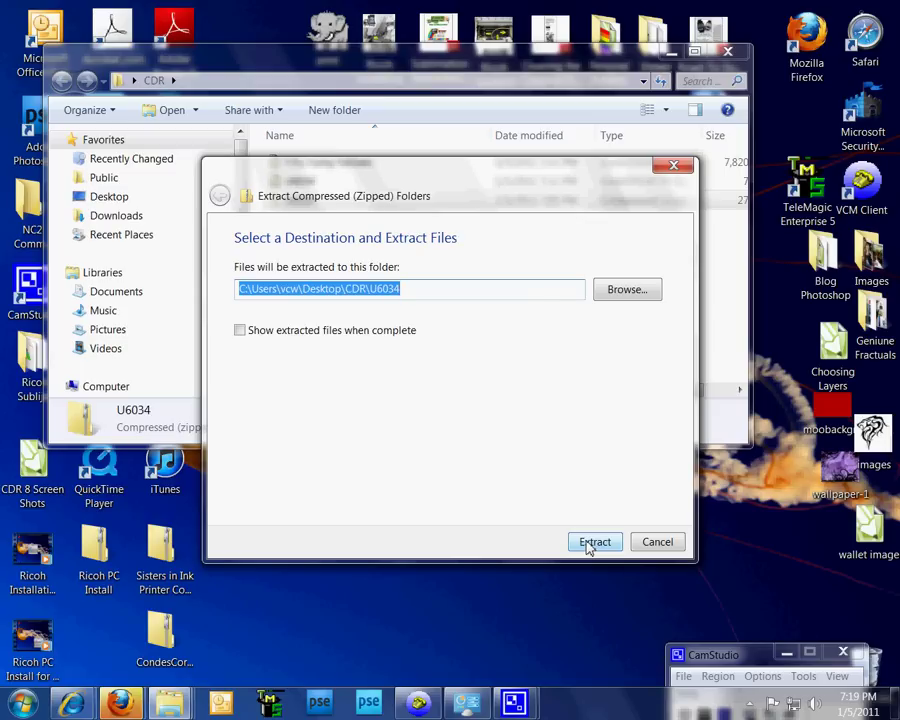
pyautogui.click(590, 543)
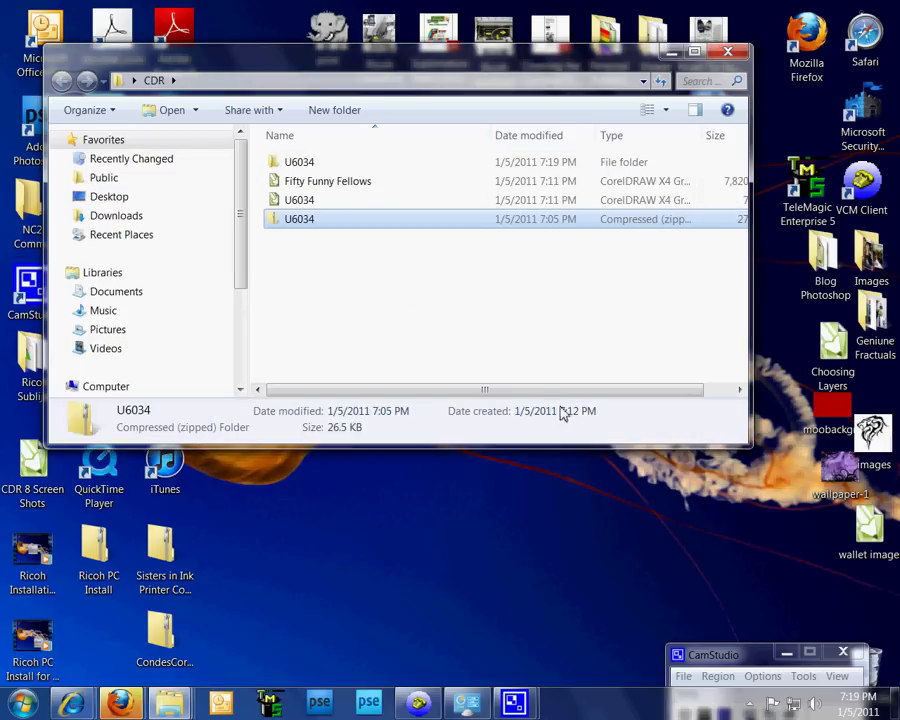
# Step: Open the extracted U6034 folder and look over its six template files
pyautogui.click(290, 164)
pyautogui.doubleClick(293, 166)
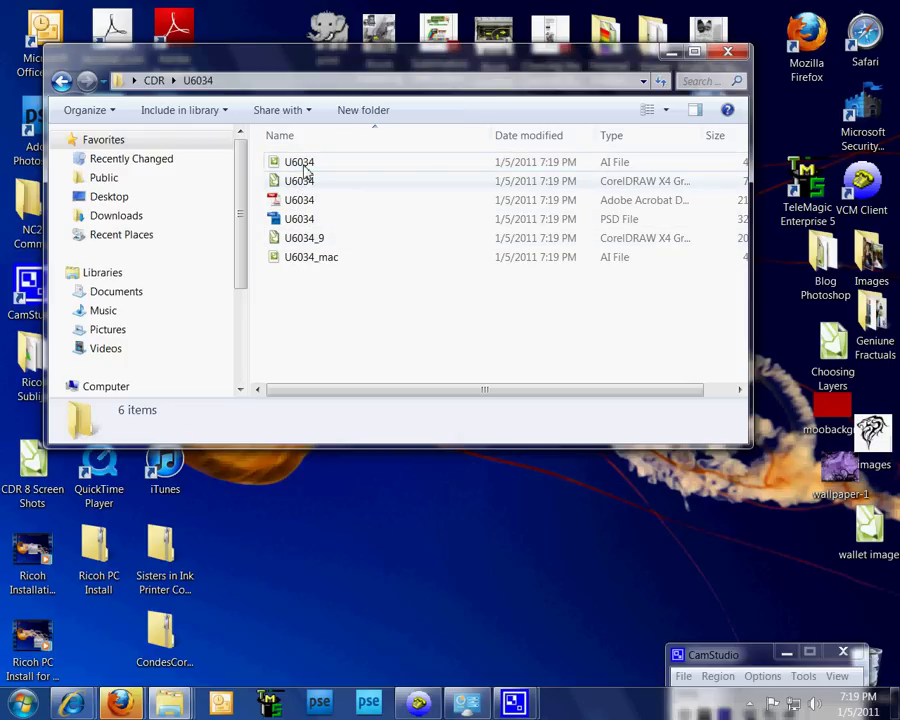
pyautogui.moveTo(305, 172)
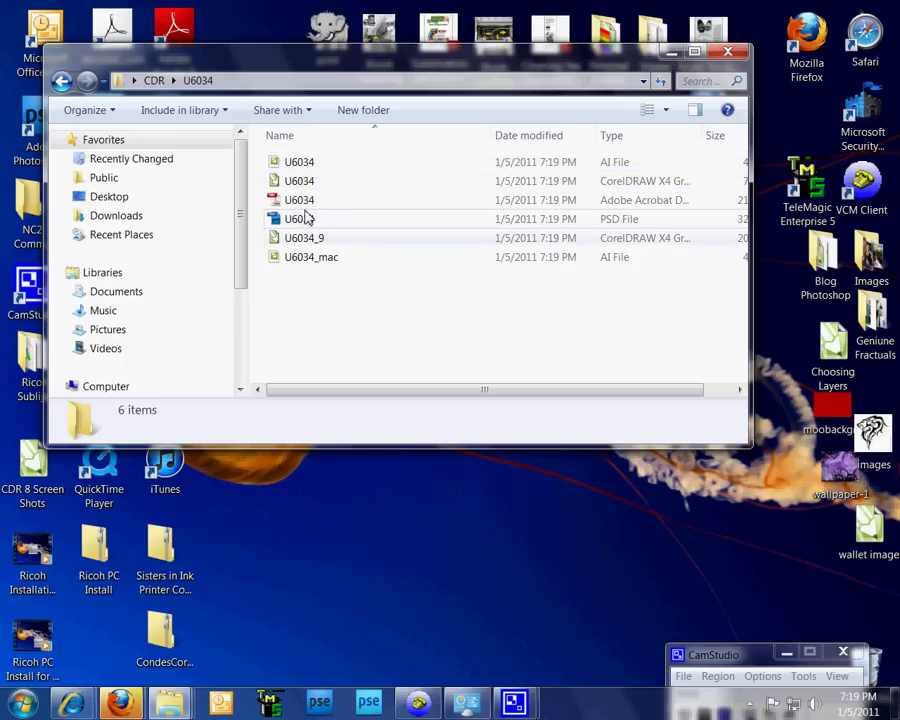
pyautogui.moveTo(306, 229)
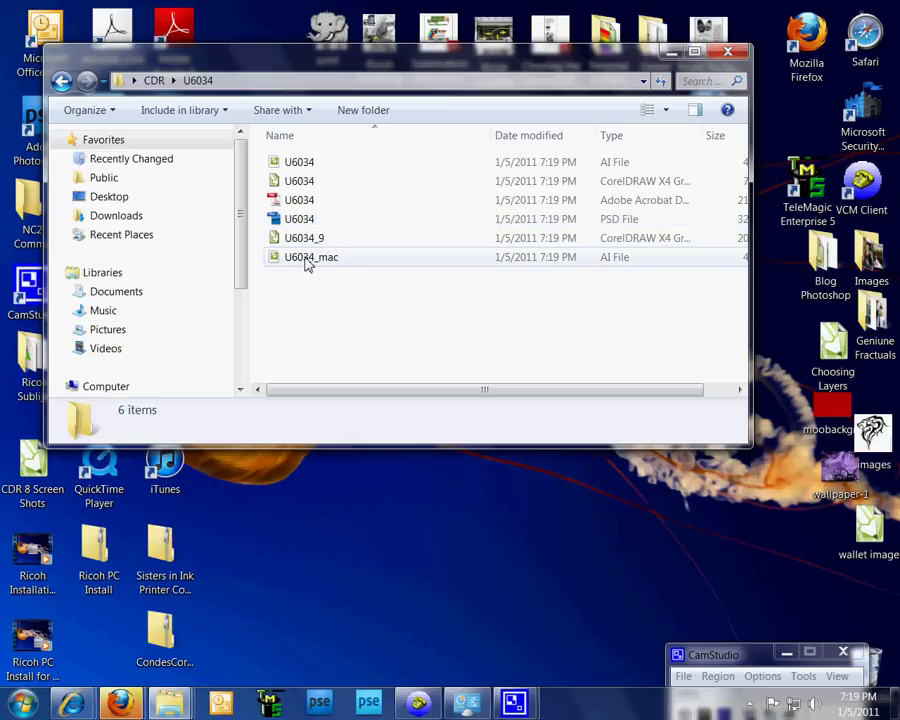
pyautogui.moveTo(318, 266)
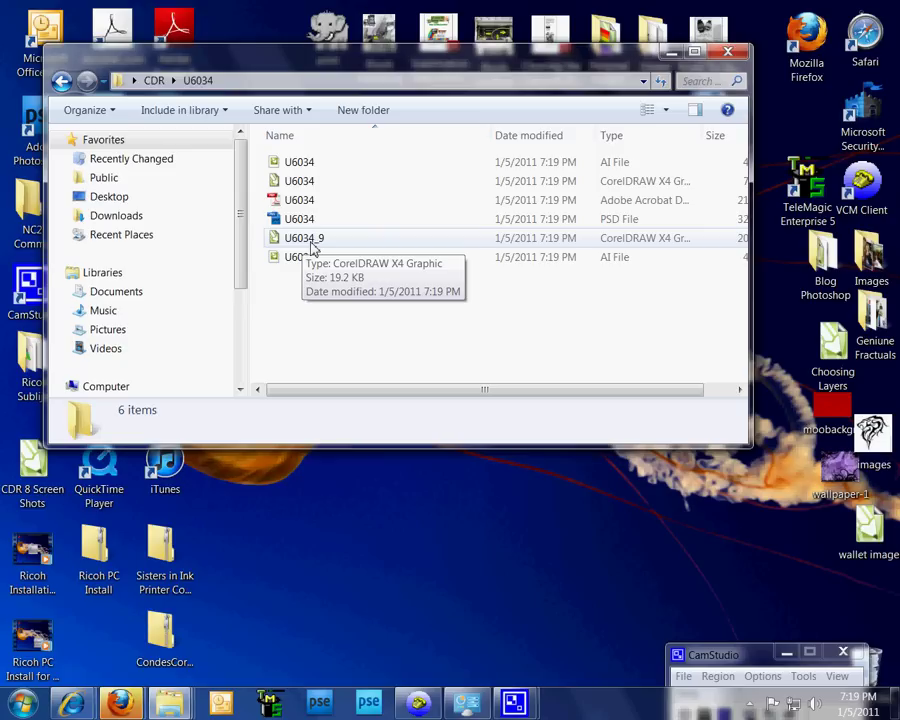
# Step: Return to the CDR folder and open the U6034 CorelDRAW X4 graphic
pyautogui.click(61, 80)
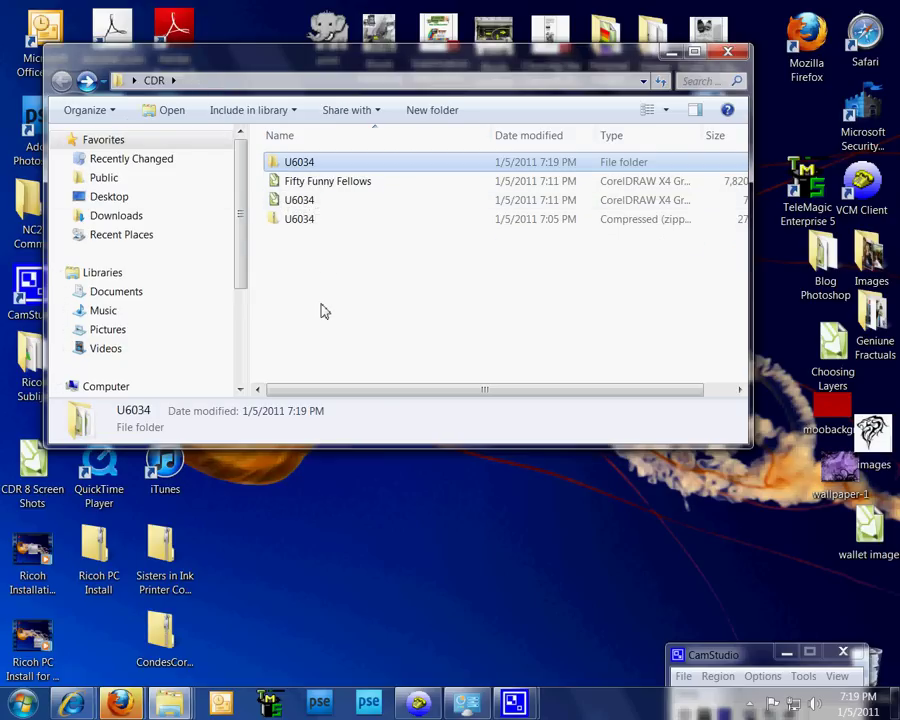
pyautogui.rightClick(306, 206)
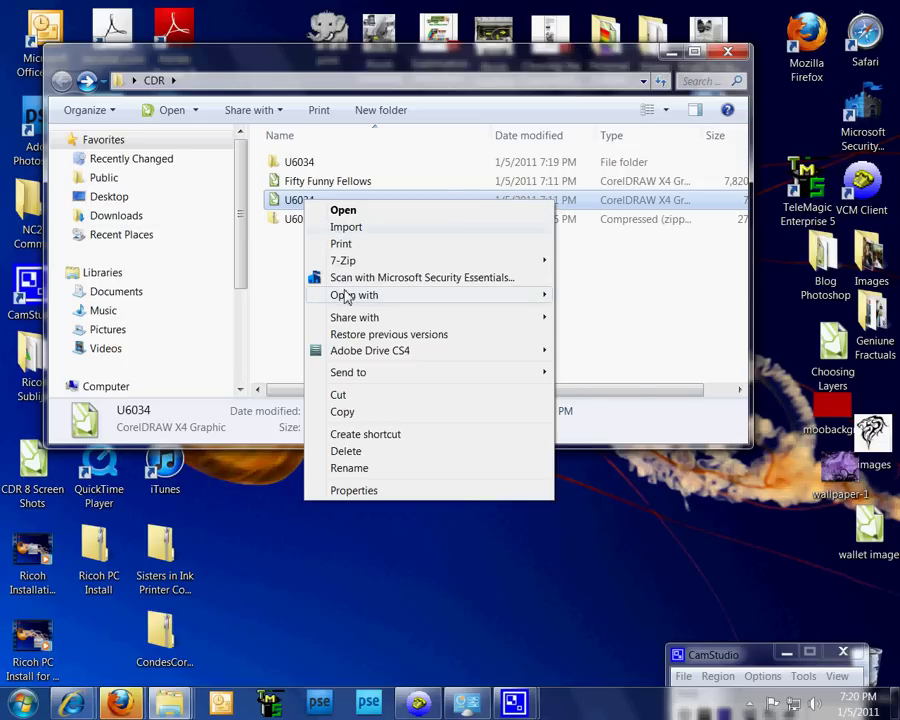
pyautogui.moveTo(343, 296)
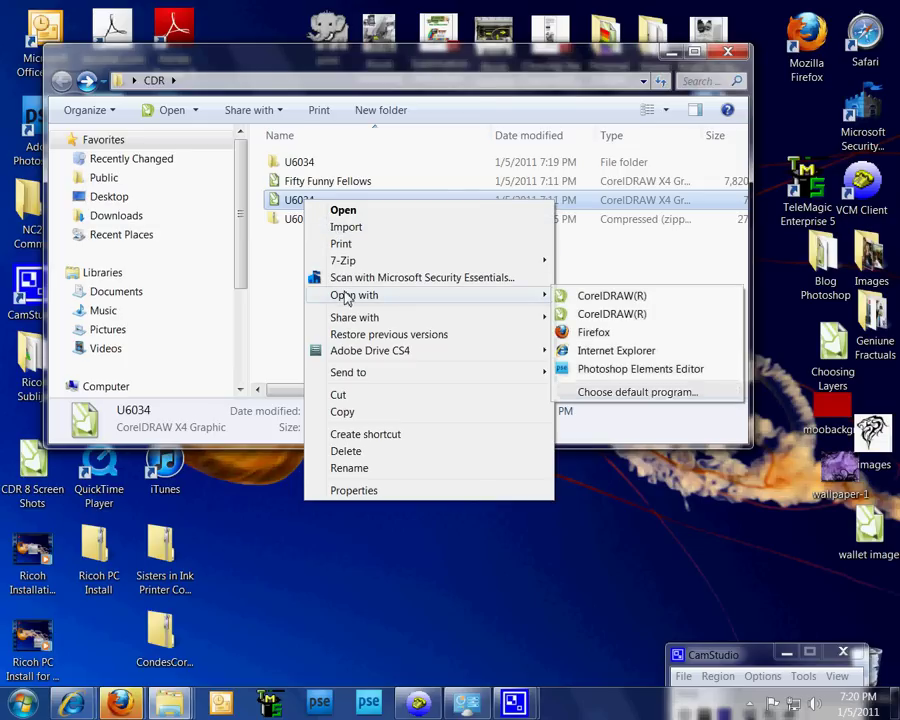
pyautogui.doubleClick(288, 206)
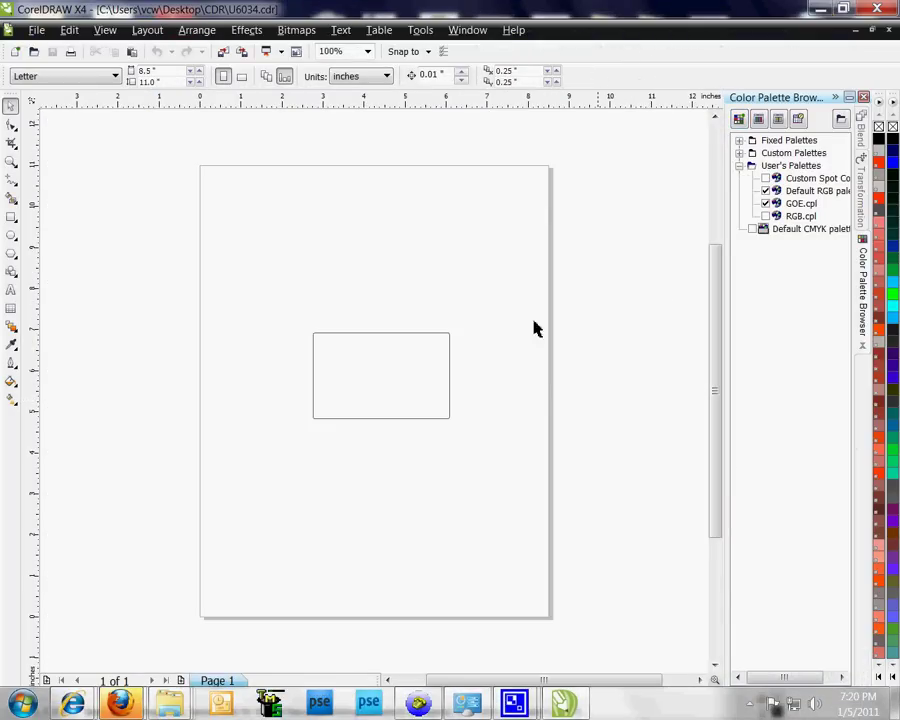
# Step: Choose File > Import in CorelDRAW to bring up the Import dialog
pyautogui.click(36, 30)
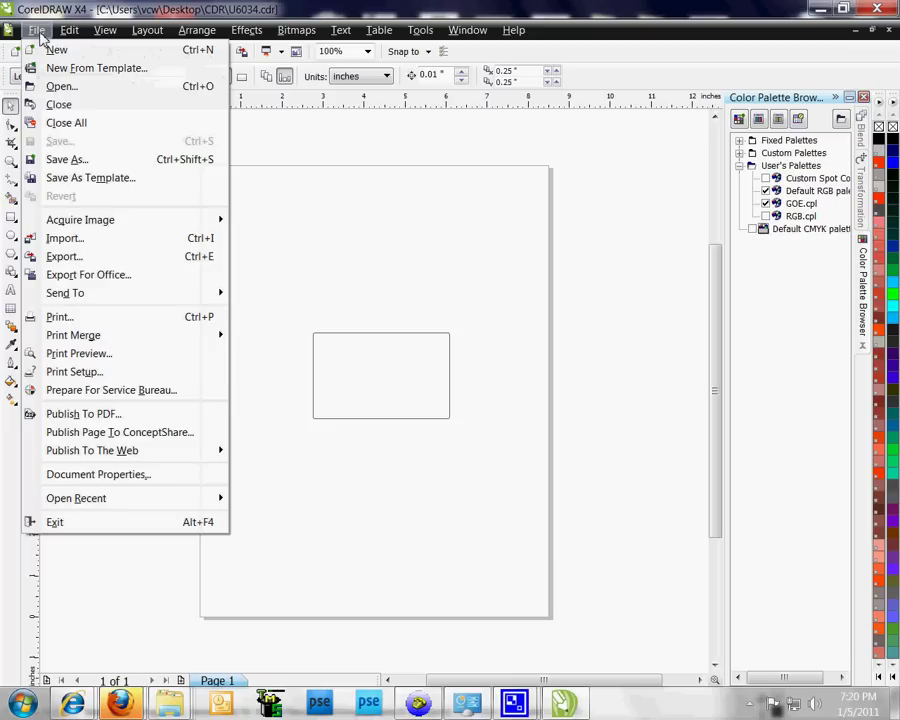
pyautogui.click(57, 239)
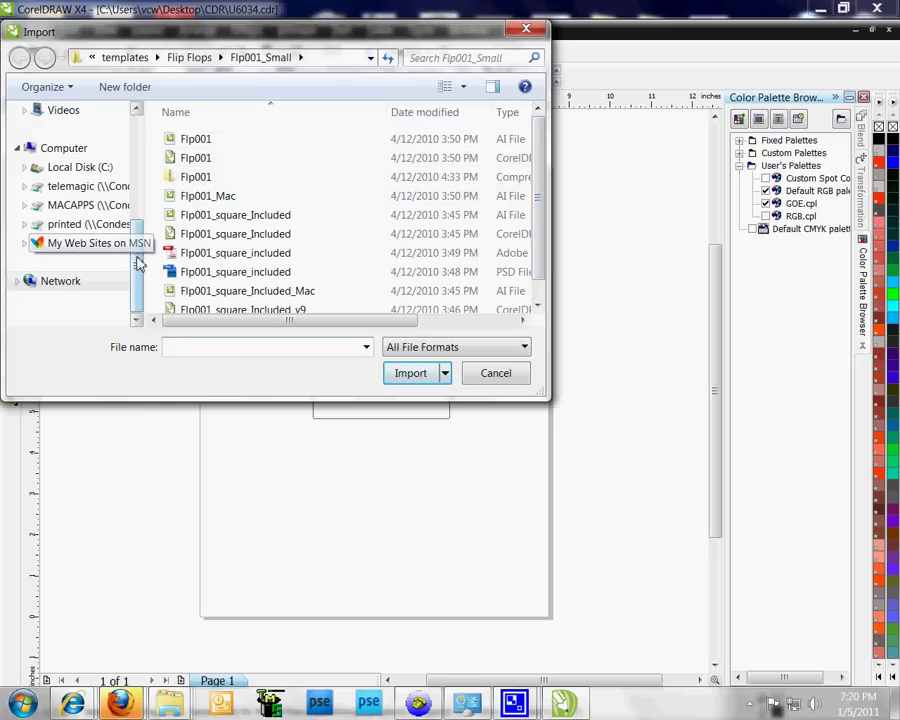
# Step: Browse to Desktop > CDR and select Fifty Funny Fellows.cdr for import
pyautogui.moveTo(136, 266); pyautogui.dragTo(135, 184)
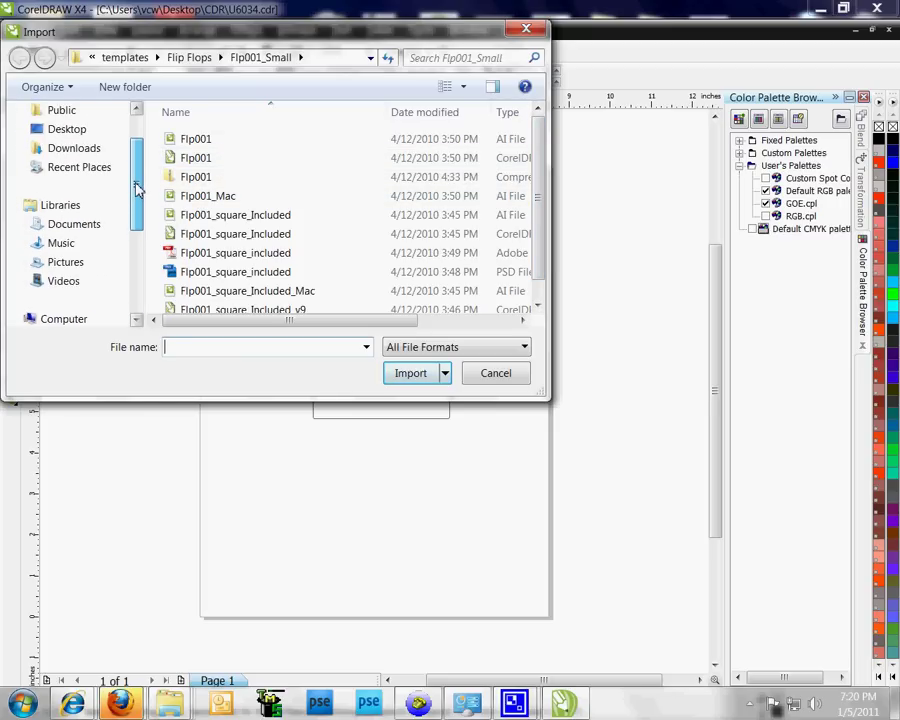
pyautogui.click(66, 129)
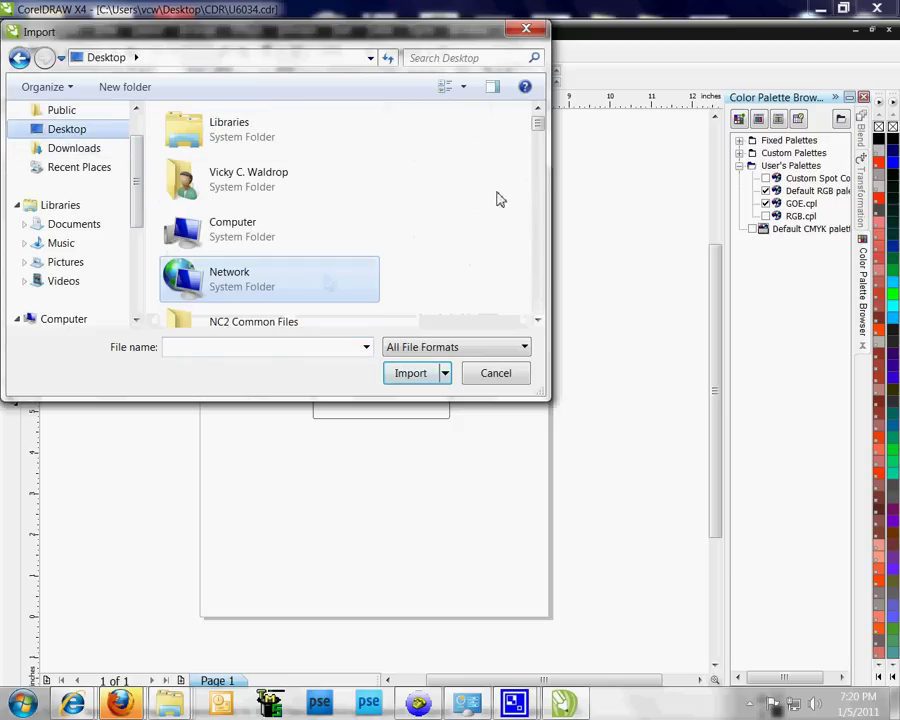
pyautogui.moveTo(538, 125); pyautogui.dragTo(528, 194)
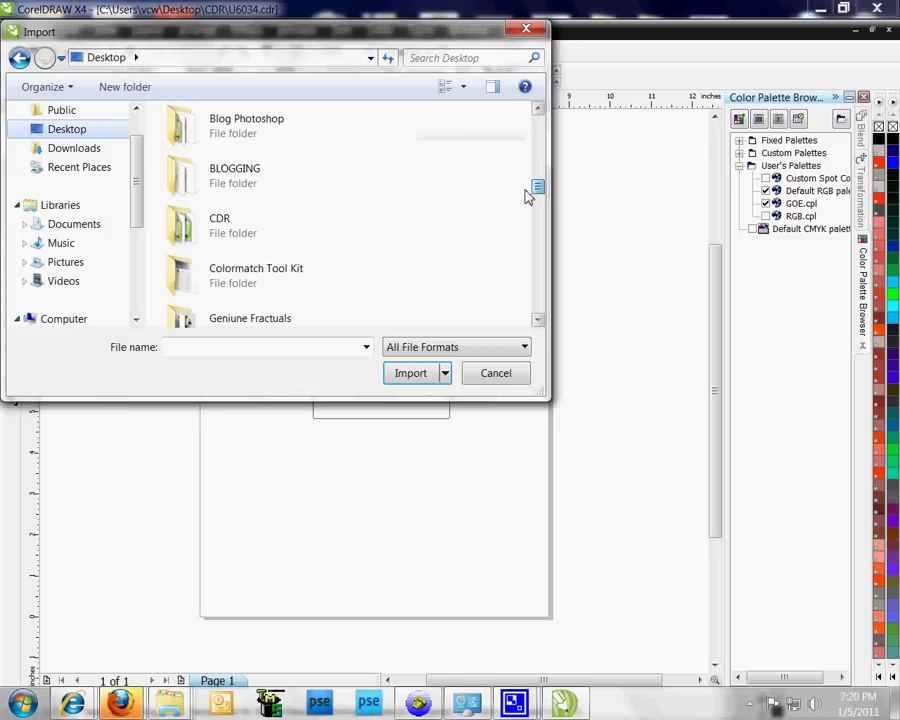
pyautogui.doubleClick(229, 238)
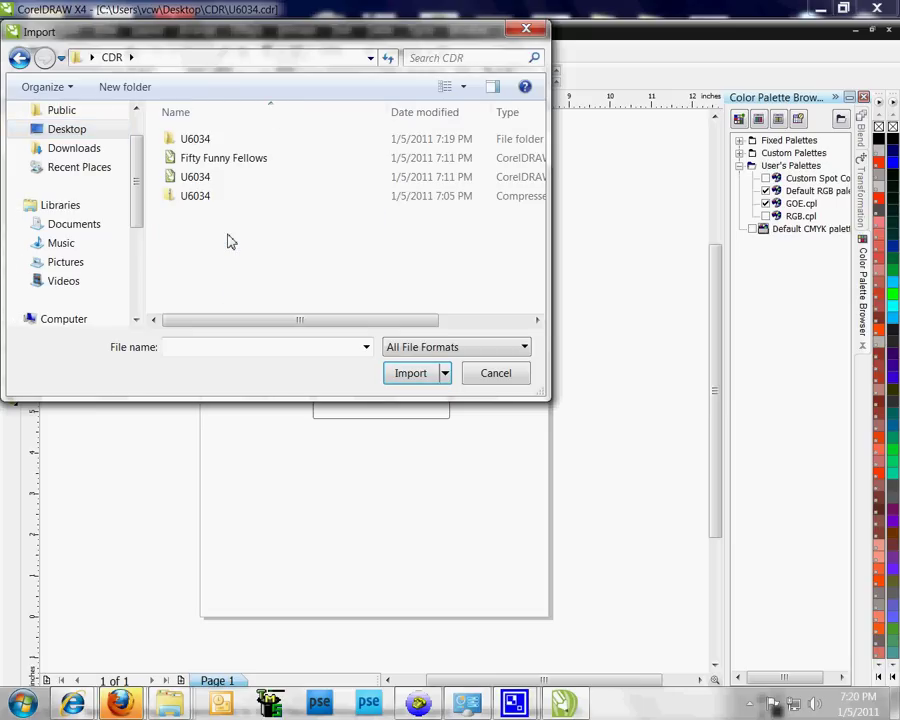
pyautogui.doubleClick(224, 160)
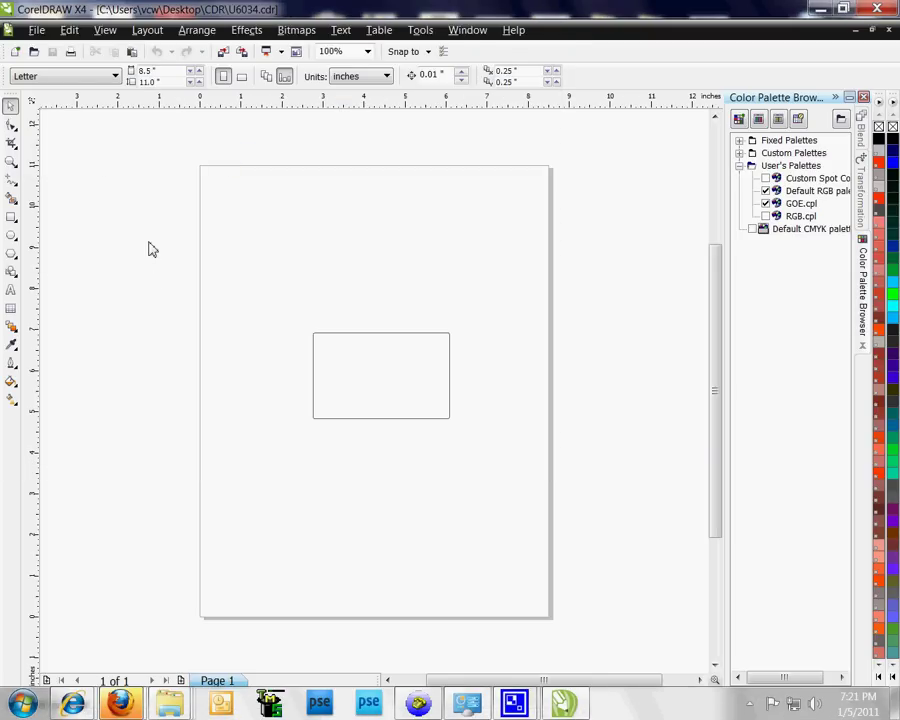
# Step: Place the Fifty Funny Fellows jester graphic and drag it down and left, mostly off the page, then deselect it
pyautogui.click(141, 181)
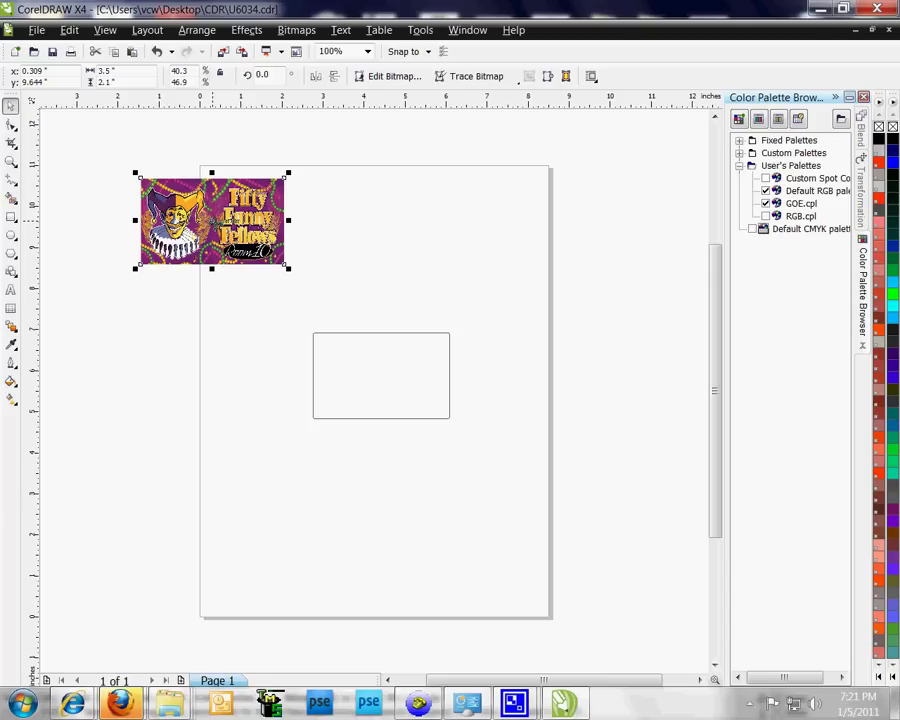
pyautogui.moveTo(214, 225); pyautogui.dragTo(169, 280)
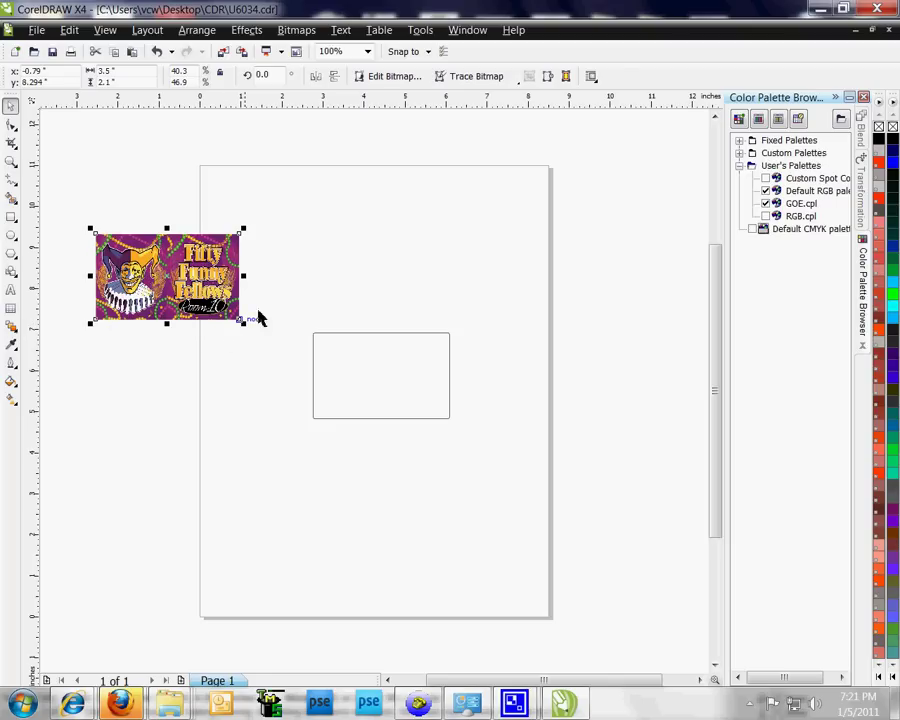
pyautogui.click(340, 232)
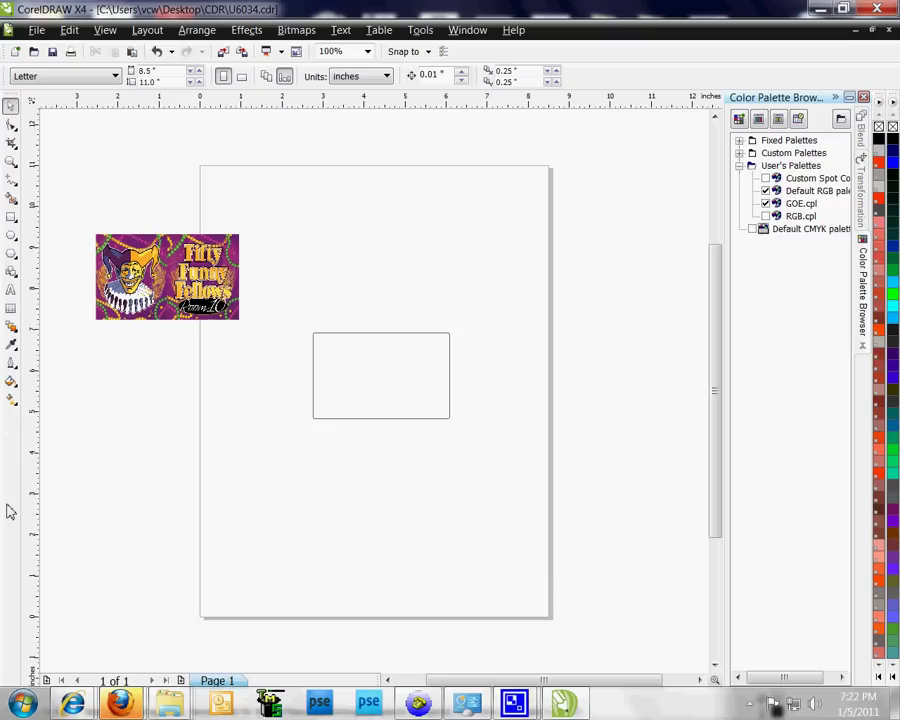
# Step: With the jester image selected, start Effects > PowerClip > Place Inside Container
pyautogui.click(167, 287)
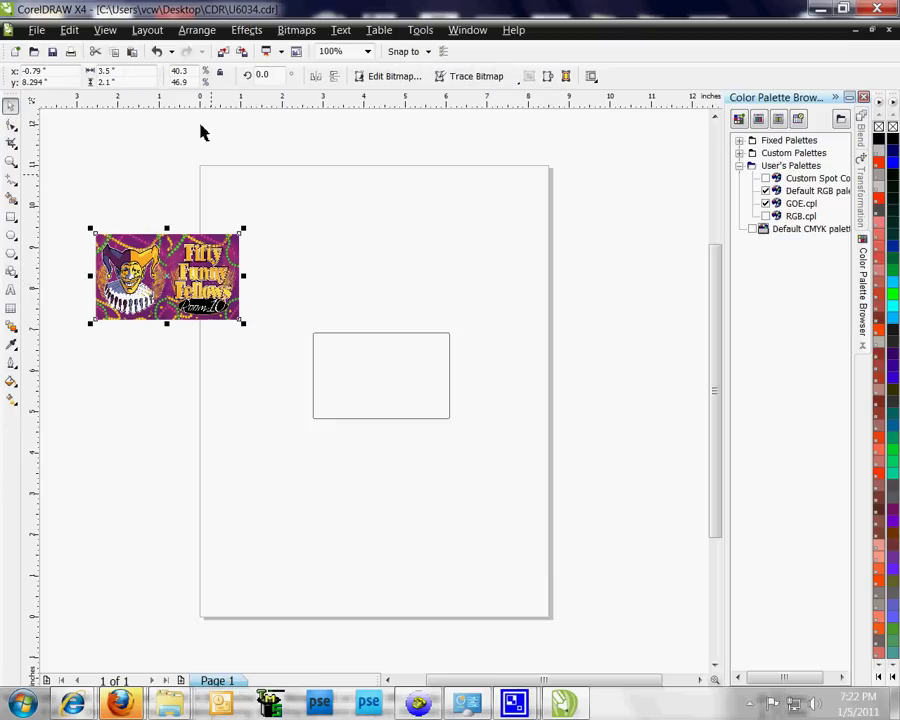
pyautogui.click(196, 31)
pyautogui.moveTo(238, 29)
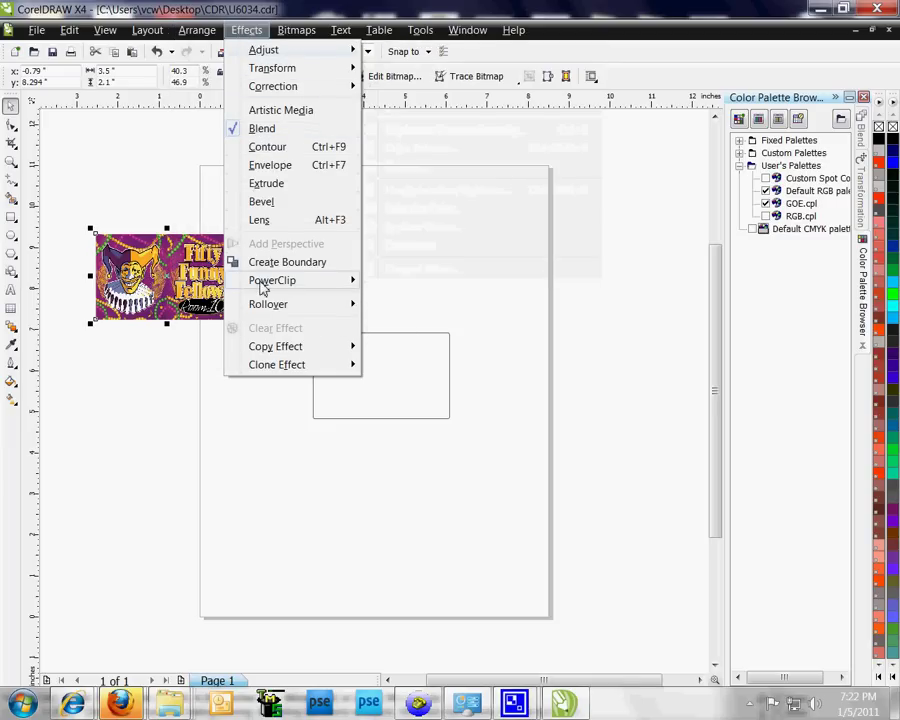
pyautogui.moveTo(263, 288)
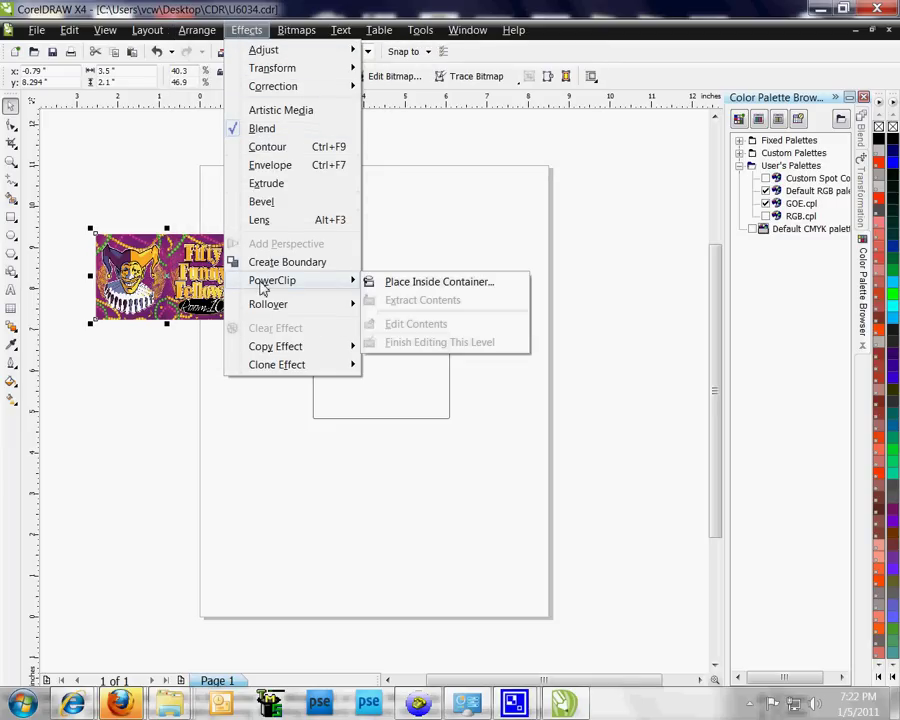
pyautogui.click(430, 282)
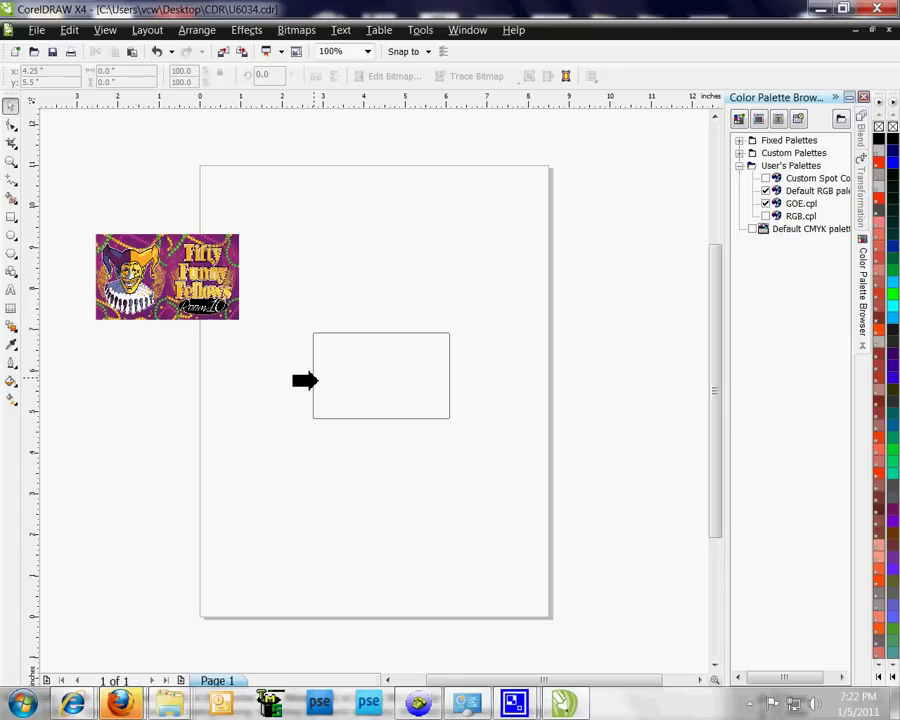
# Step: Clip the jester image into the empty U6034 template rectangle, then zoom in on it
pyautogui.click(316, 380)
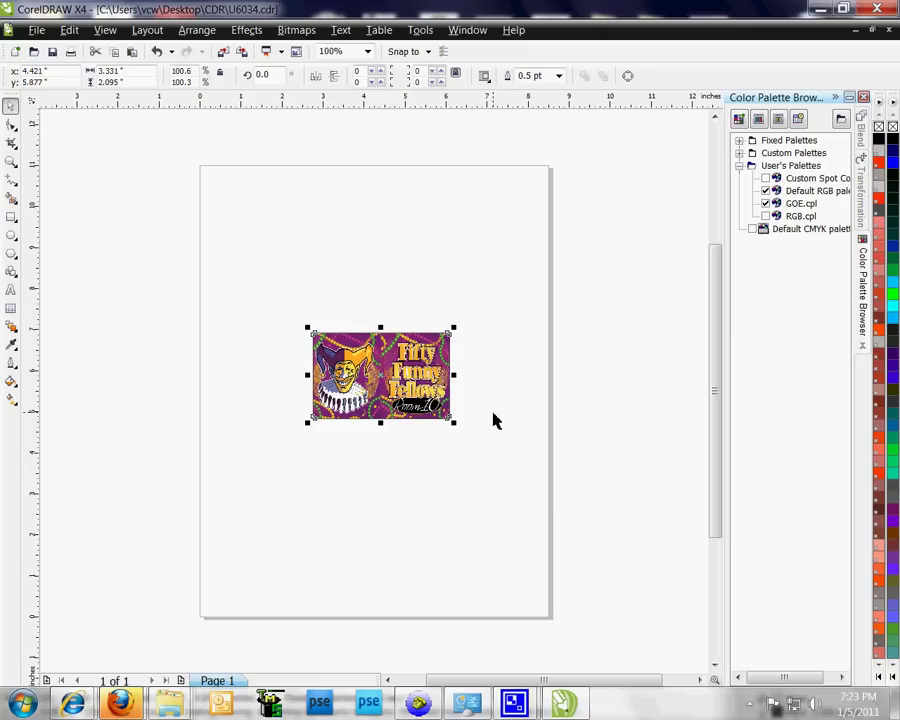
pyautogui.scroll(1, 373, 396)
pyautogui.scroll(-1, 373, 396)
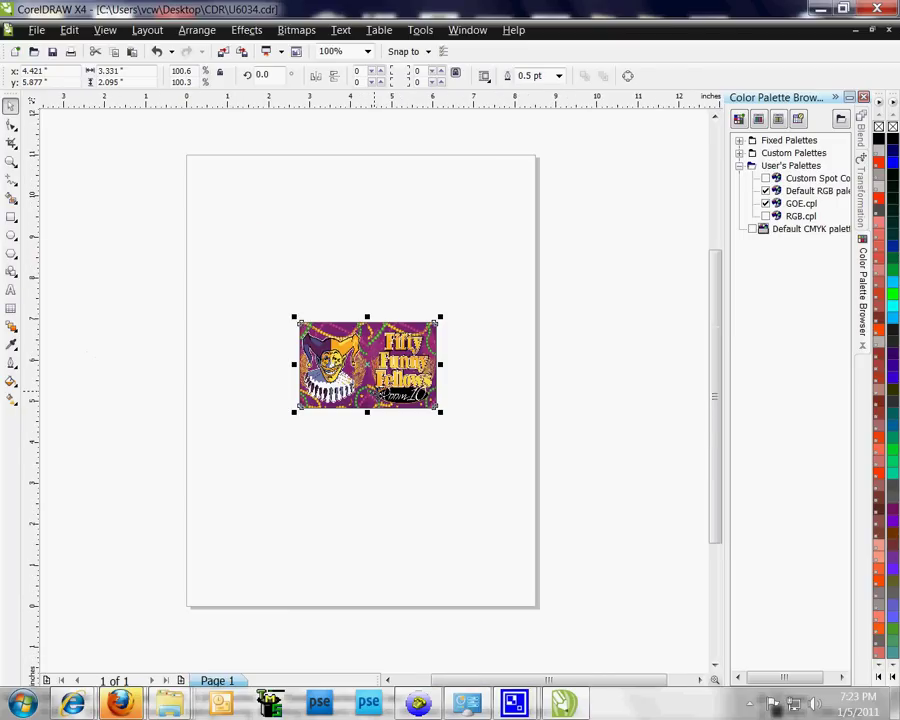
pyautogui.scroll(1, 345, 355)
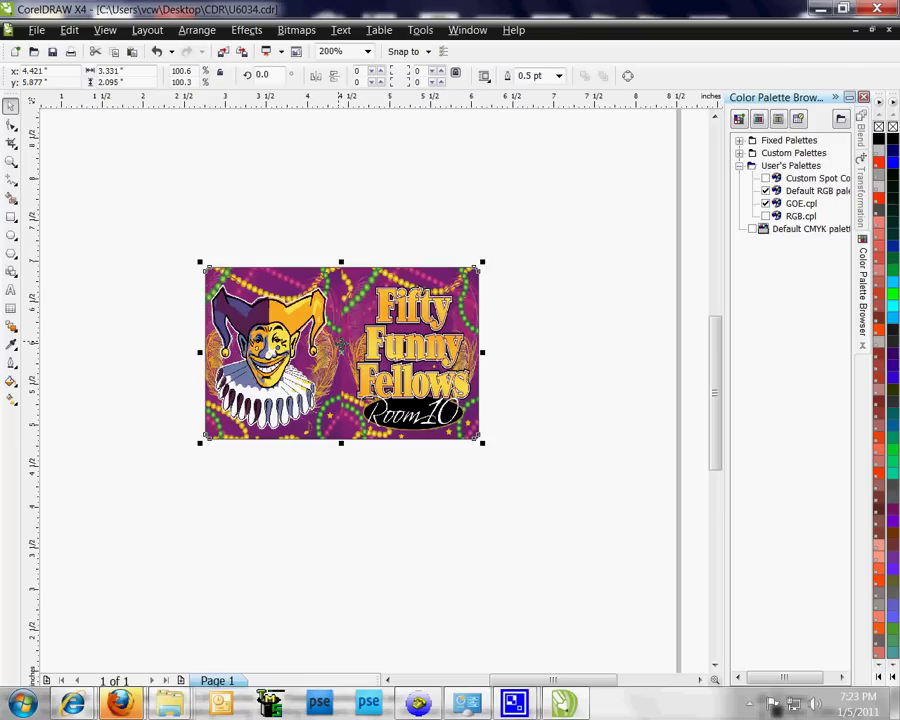
# Step: Choose Edit Contents from the right-click menu of the PowerClipped jester image
pyautogui.rightClick(341, 347)
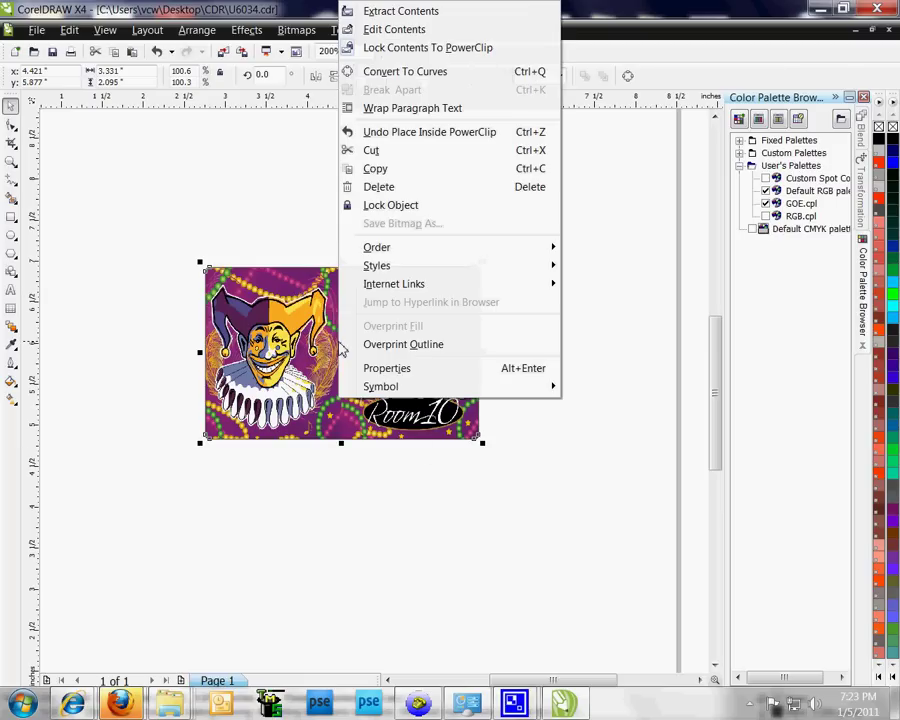
pyautogui.click(418, 33)
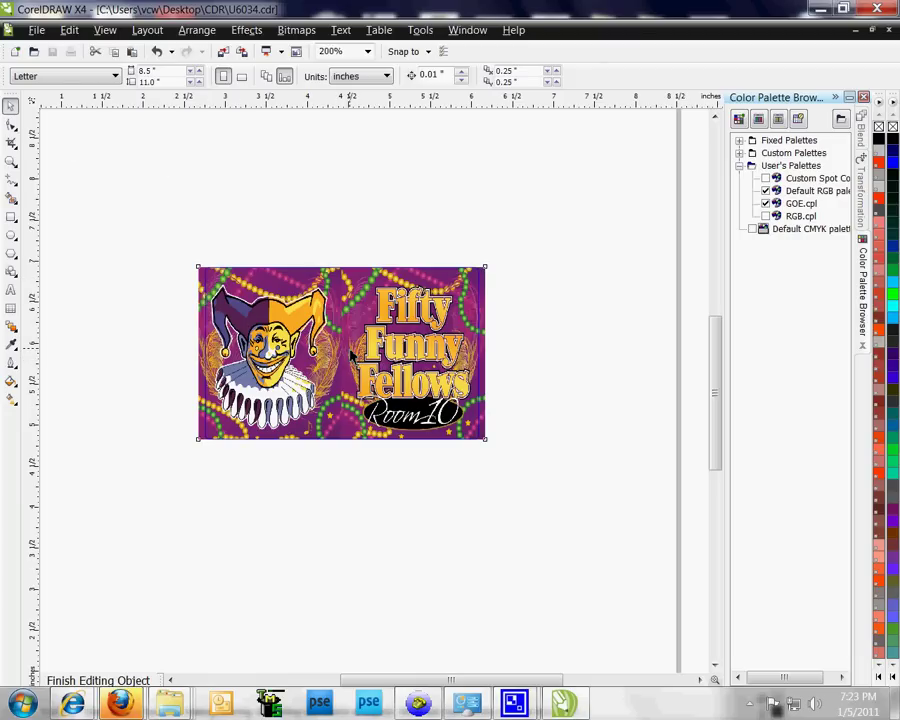
# Step: Move the jester artwork down and back up inside the clip so it fills the badge rectangle
pyautogui.click(347, 356)
pyautogui.moveTo(347, 356); pyautogui.dragTo(343, 384)
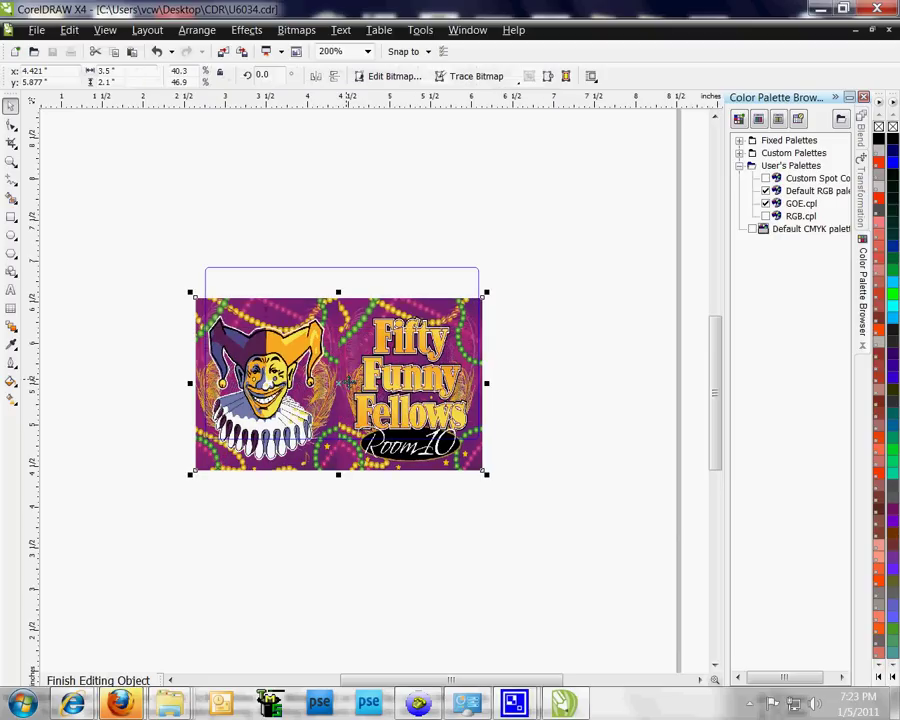
pyautogui.moveTo(343, 384); pyautogui.dragTo(344, 352)
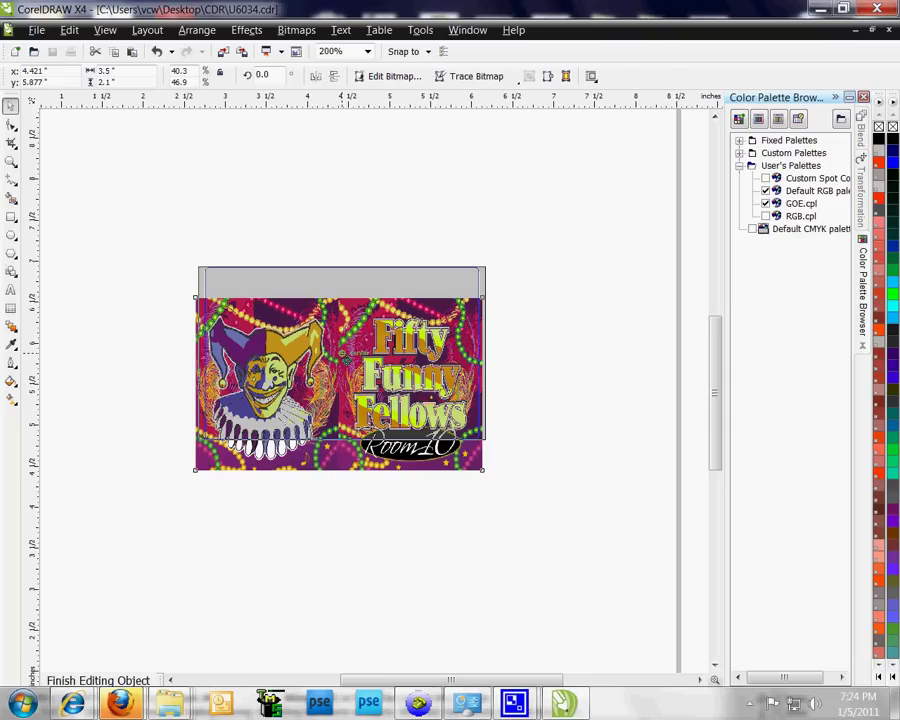
pyautogui.moveTo(344, 352); pyautogui.dragTo(344, 356)
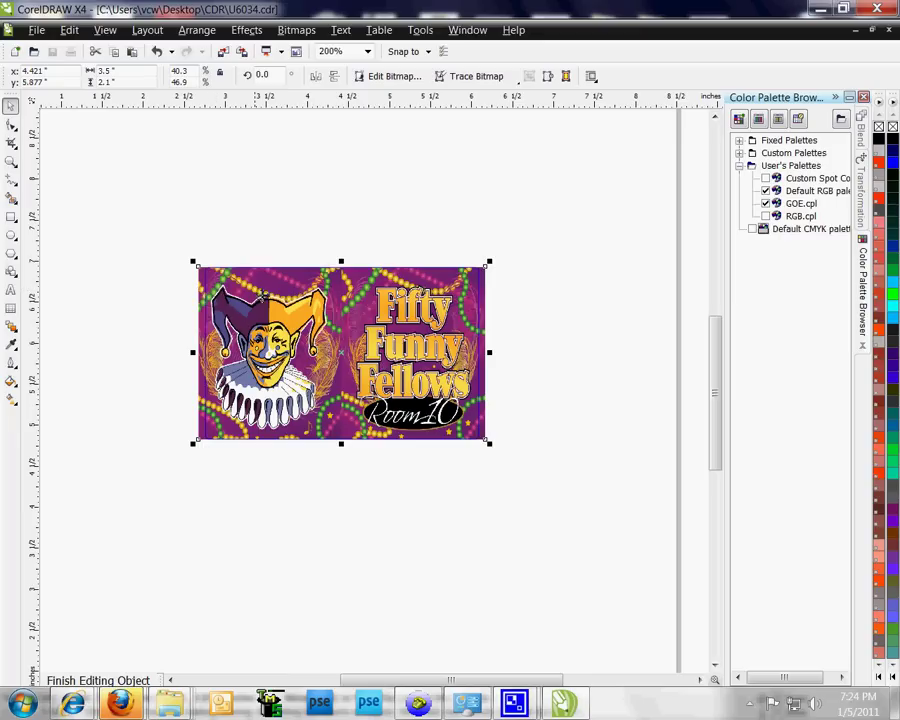
pyautogui.rightClick(362, 341)
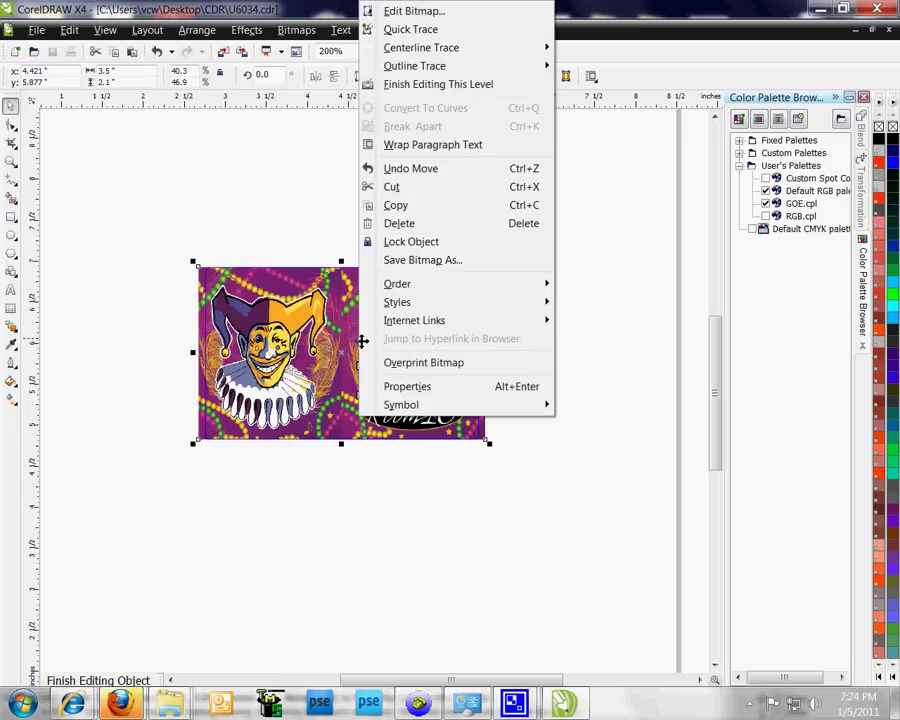
pyautogui.moveTo(372, 303)
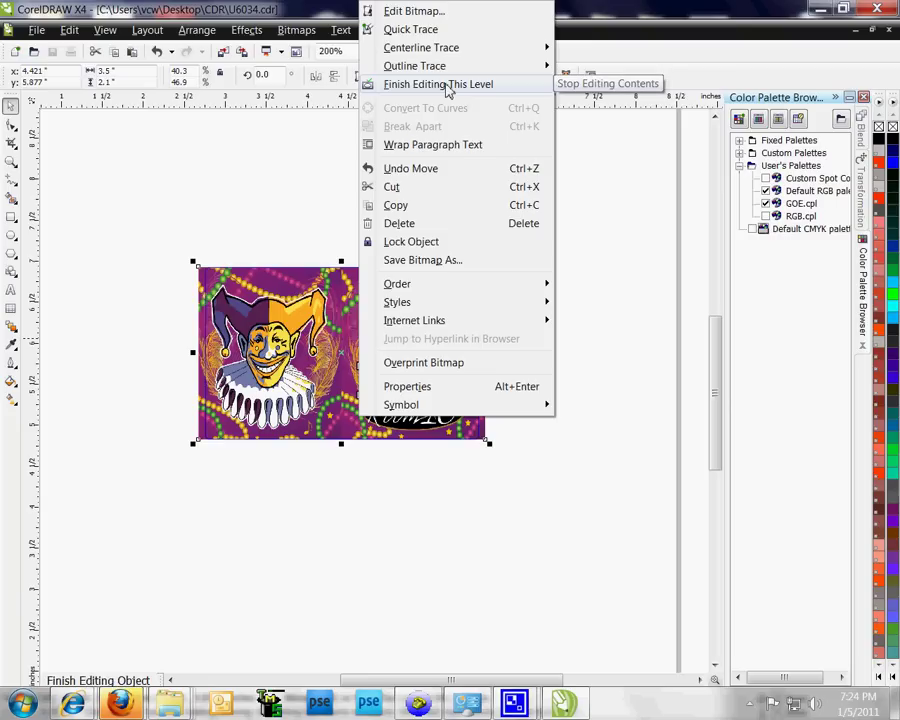
# Step: Choose Finish Editing This Level to show the jester cropped inside the rectangle
pyautogui.click(447, 86)
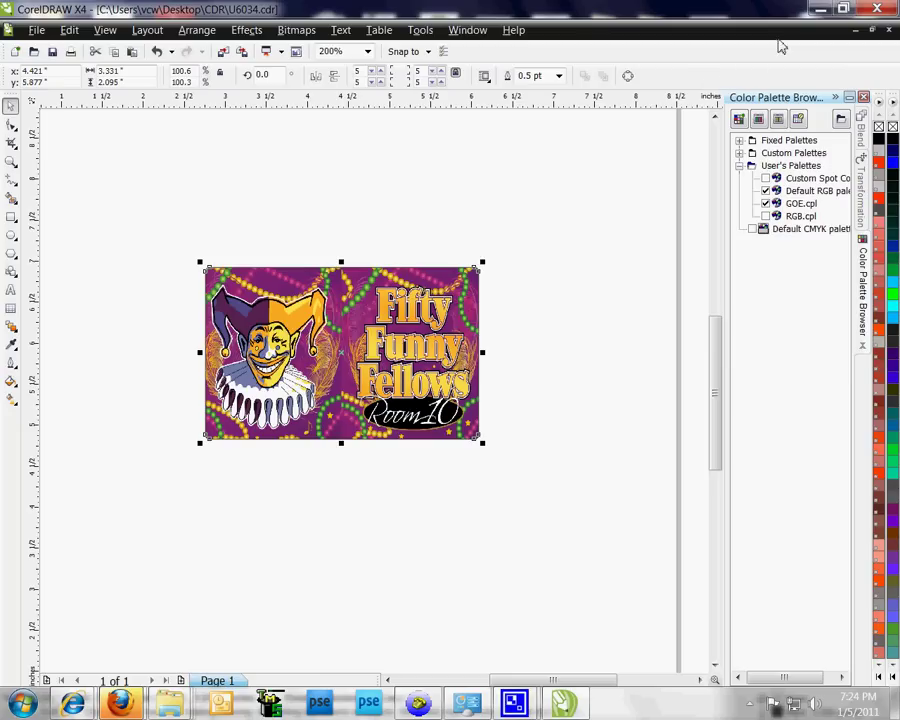
# Step: Minimize CorelDRAW and the CDR folder window, and nudge the CamStudio window slightly left
pyautogui.click(821, 10)
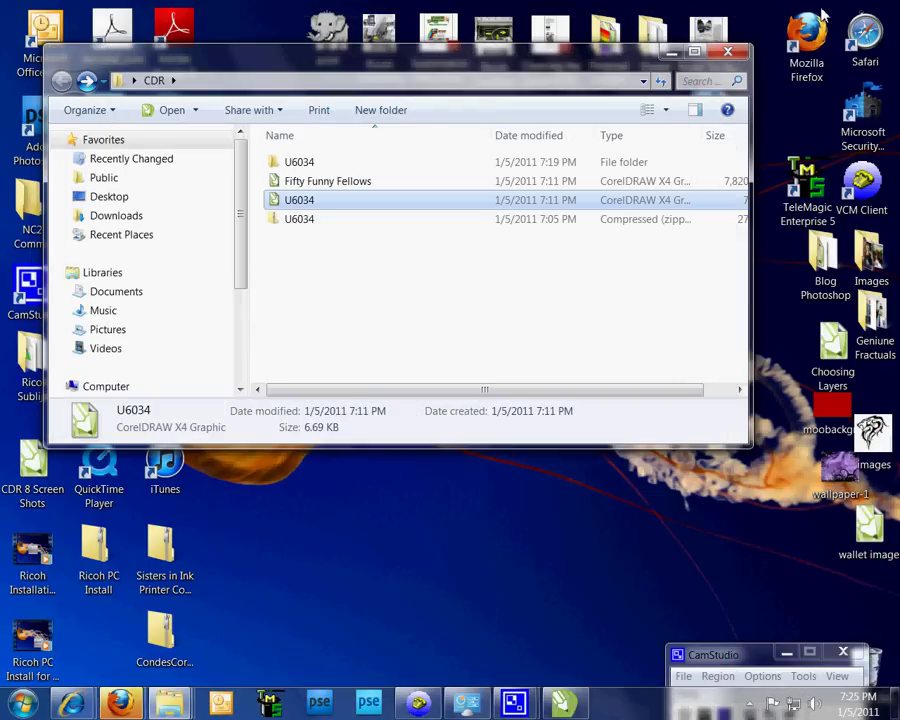
pyautogui.moveTo(630, 68); pyautogui.dragTo(664, 133)
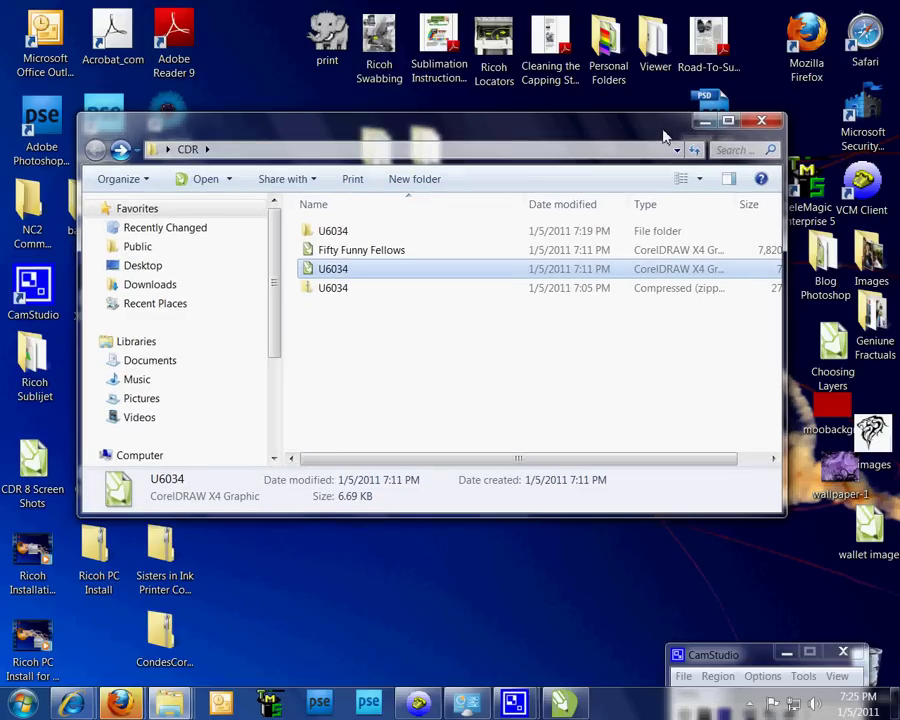
pyautogui.moveTo(664, 133); pyautogui.dragTo(664, 138)
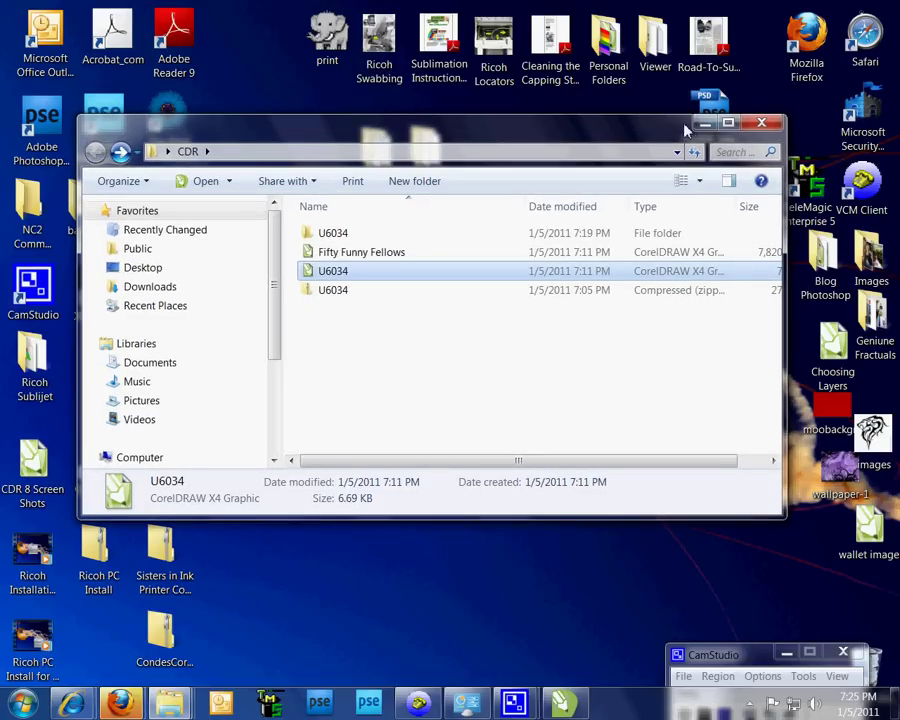
pyautogui.click(704, 123)
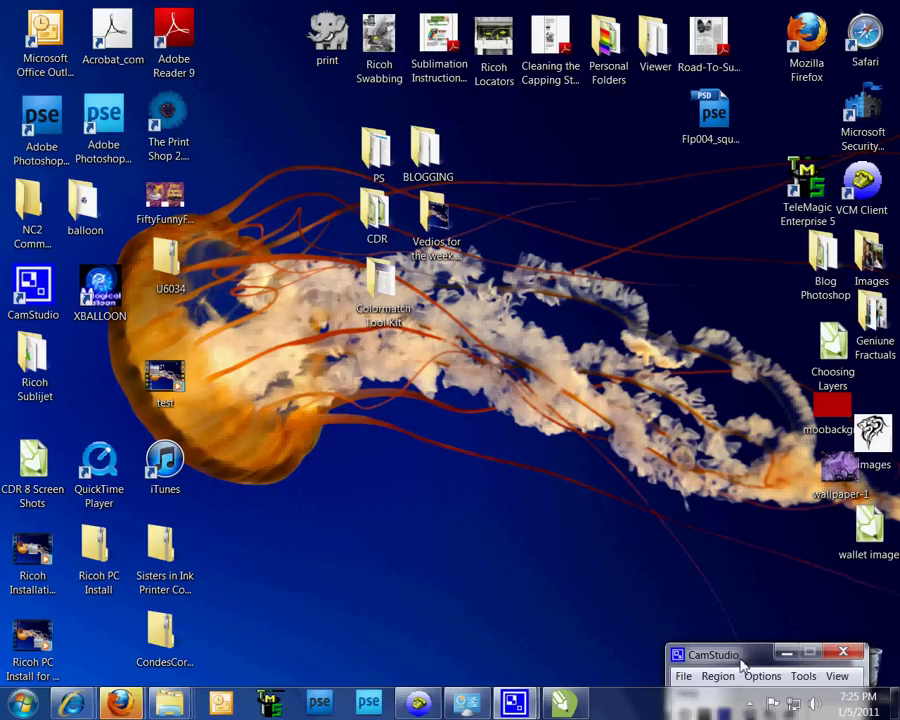
pyautogui.moveTo(741, 664); pyautogui.dragTo(730, 664)
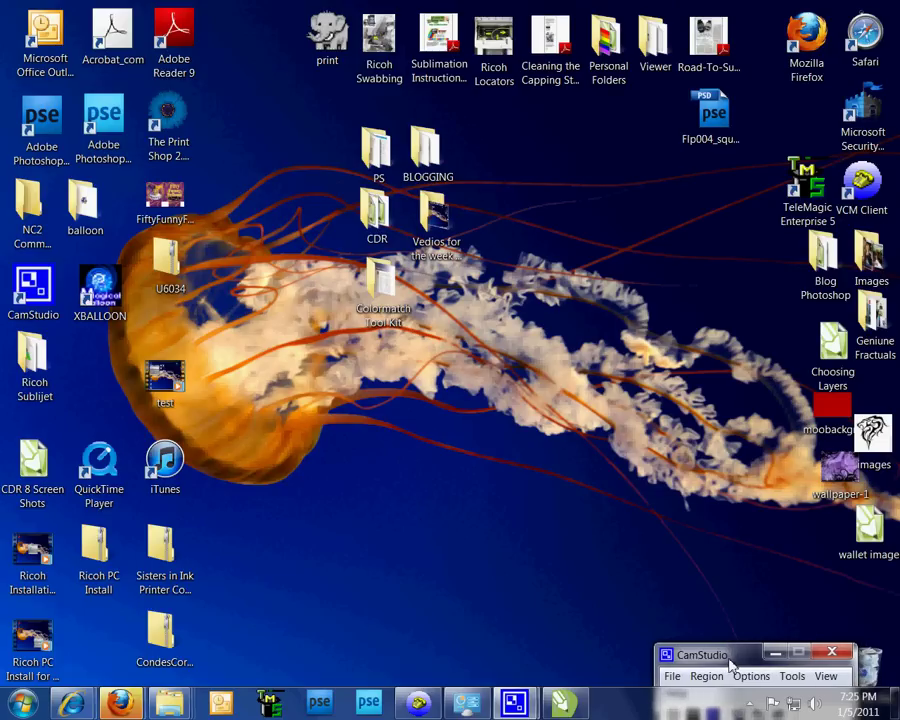